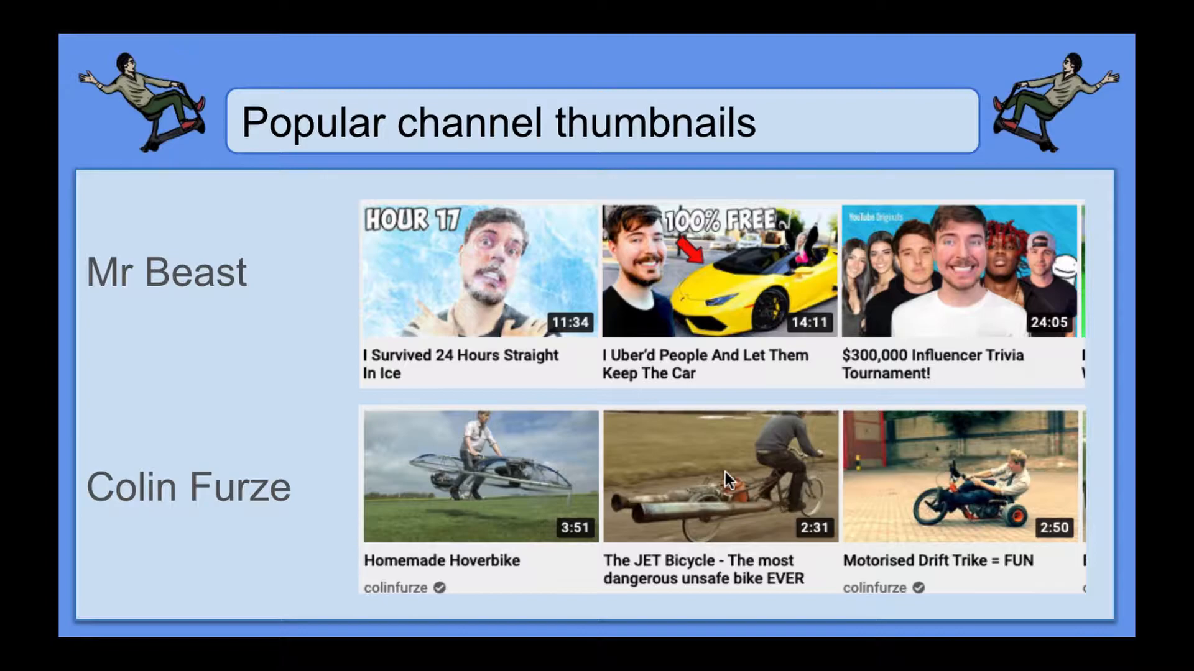
left_click(691, 577)
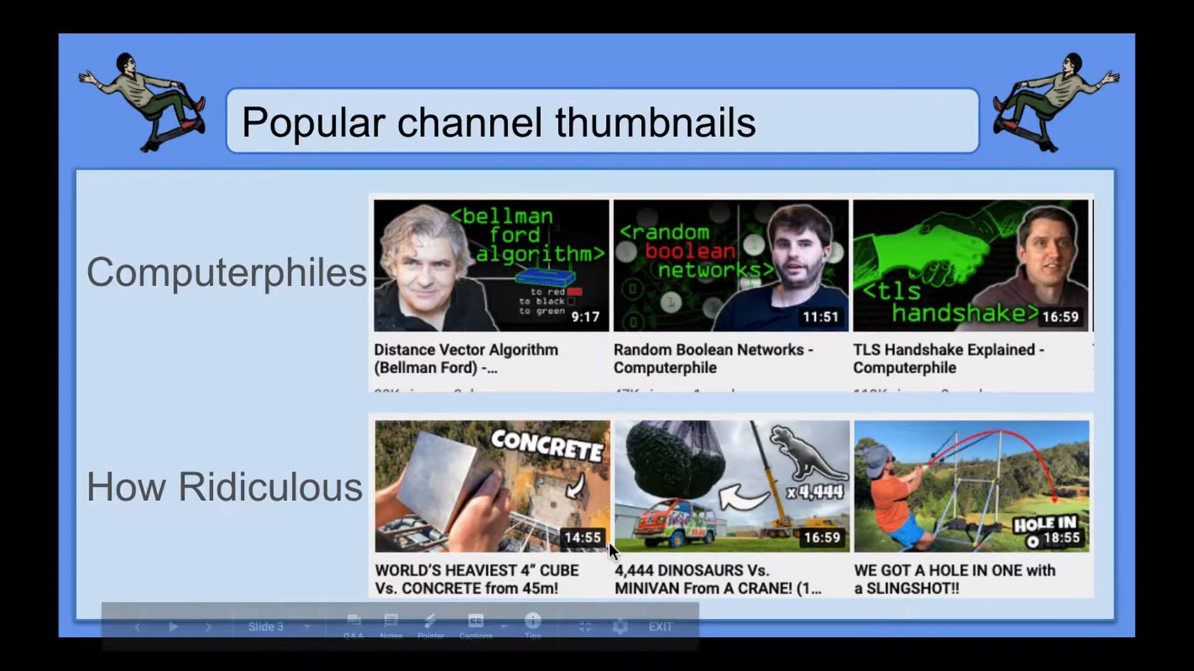
left_click(722, 582)
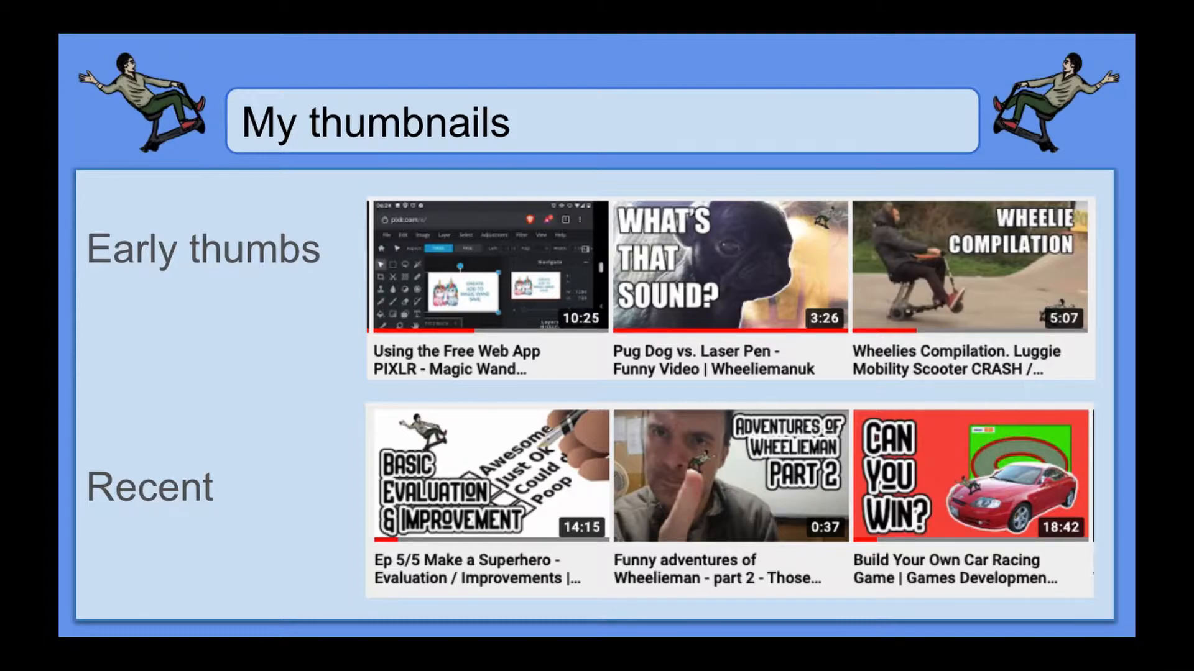
key("Right")
key("Right")
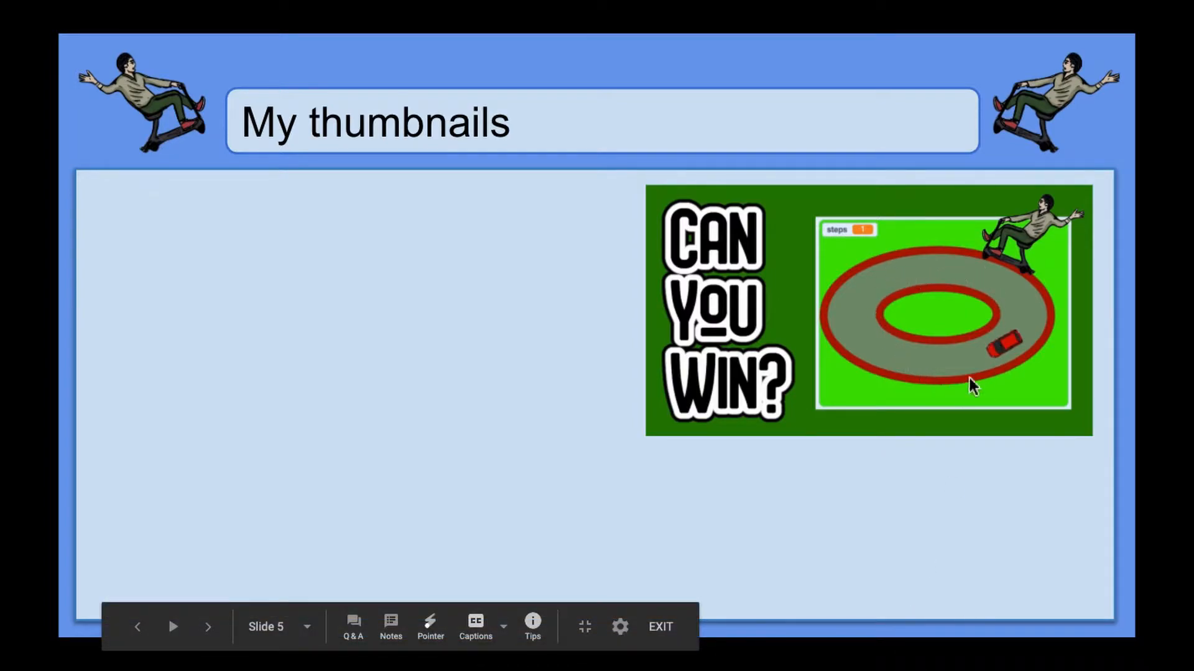
left_click(1013, 334)
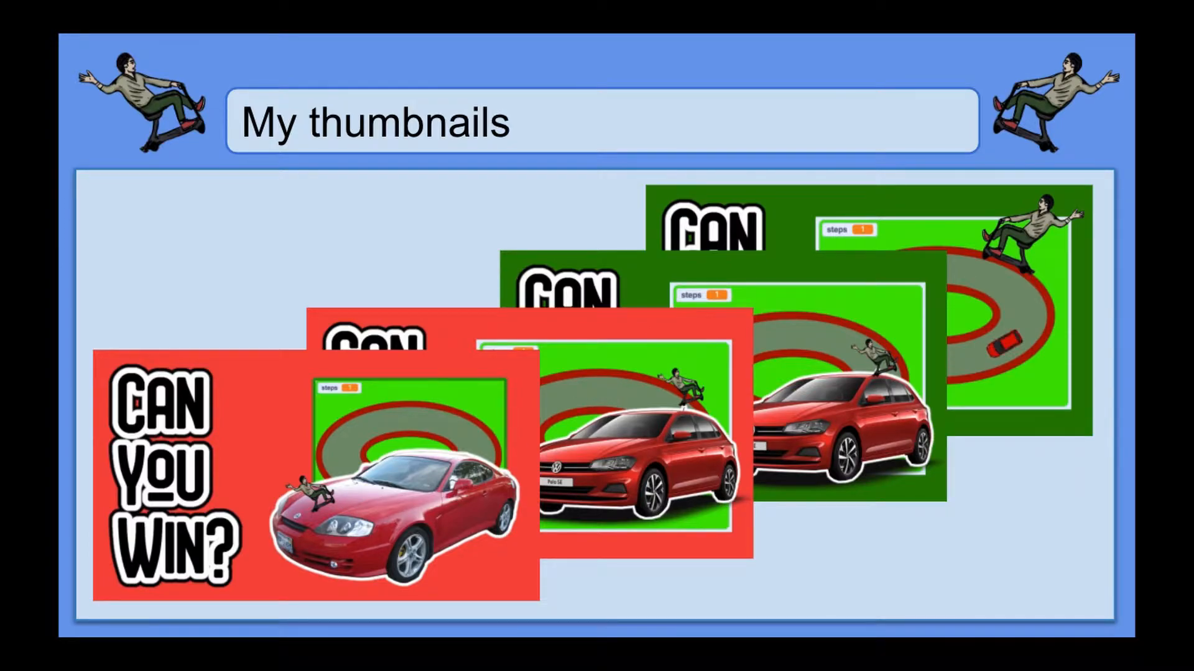
left_click(680, 300)
left_click(679, 300)
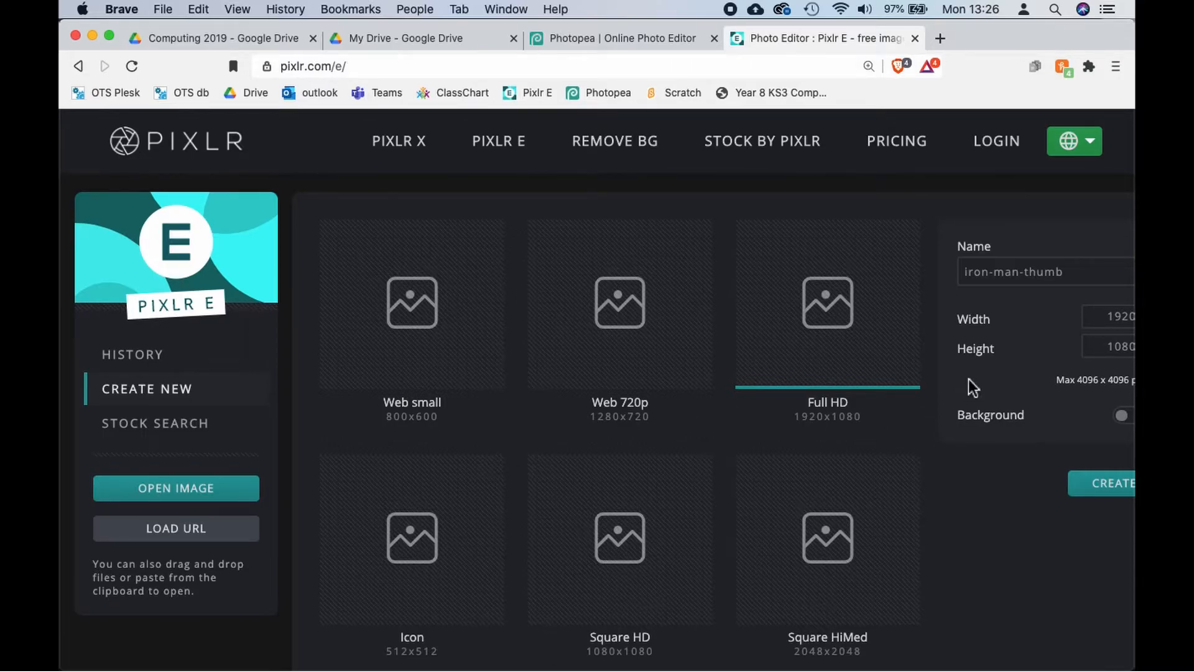
Step: Create a new Full HD image of 1920 x 1080 pixels named iron-man-thumb
left_click(1013, 272)
left_click(1109, 494)
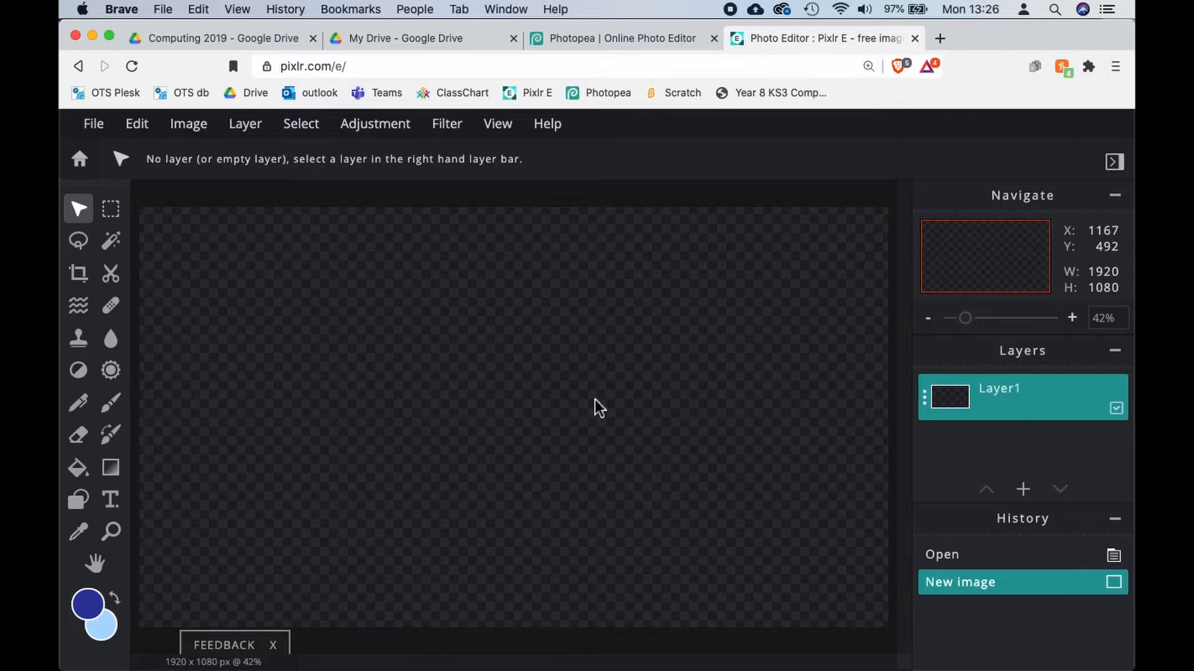
Step: Switch to the mask drawing image (3).psd in Photopea and export it as a PNG
left_click(631, 36)
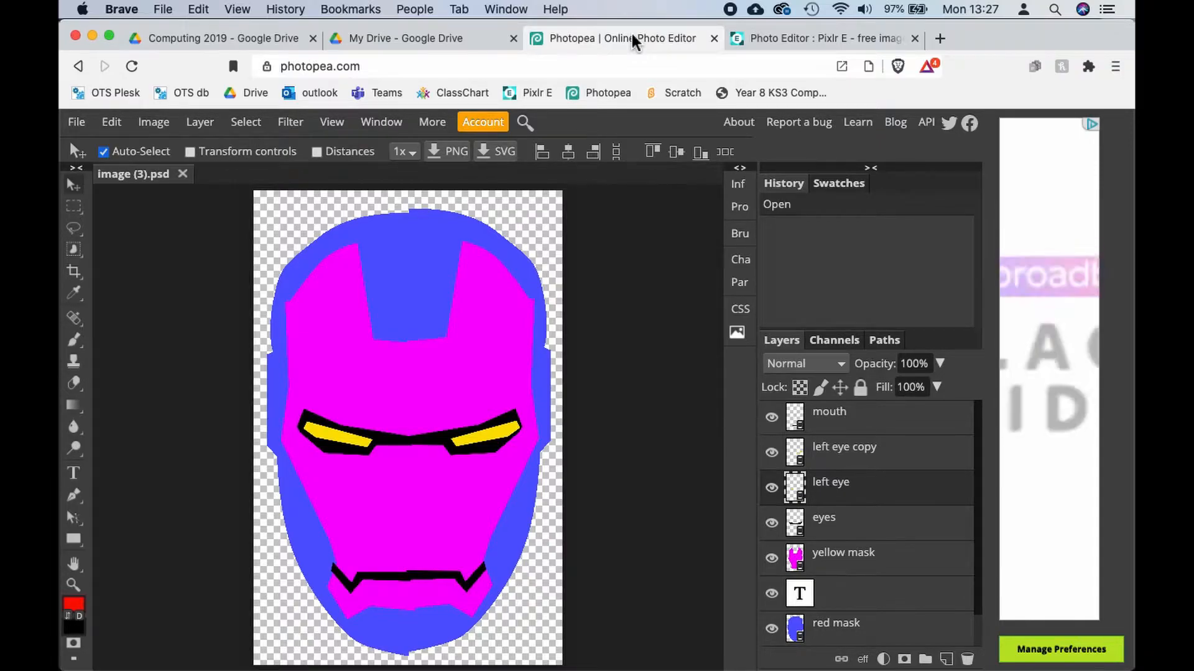
left_click(76, 123)
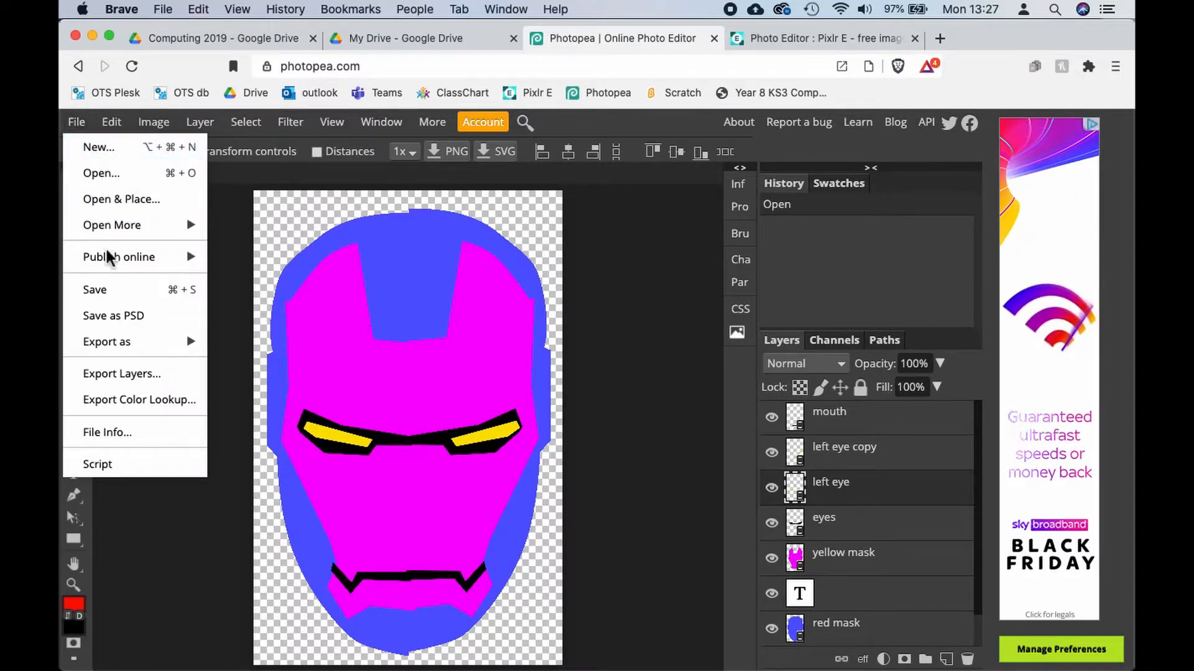
mouse_move(165, 356)
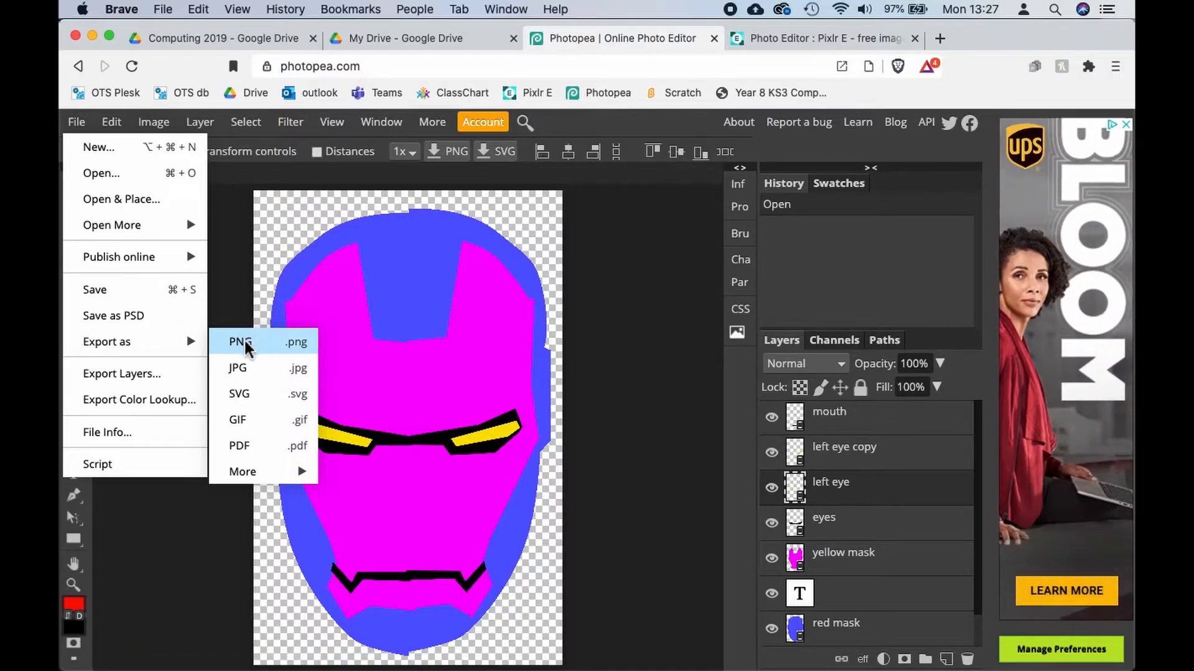
left_click(274, 346)
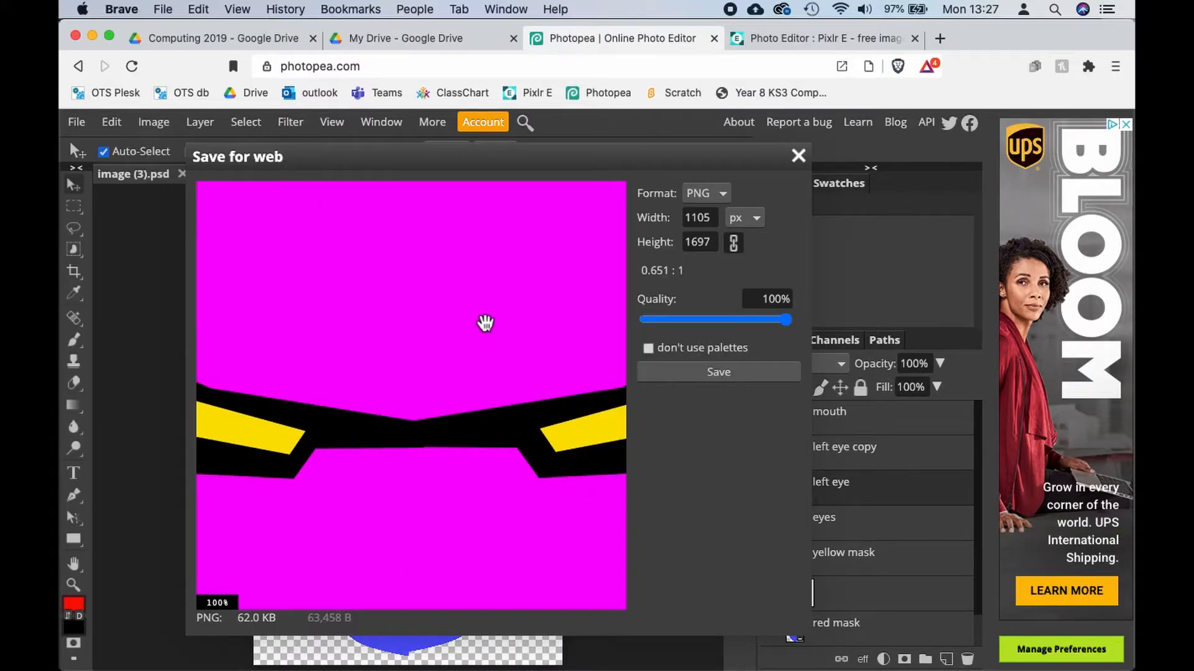
left_click(715, 376)
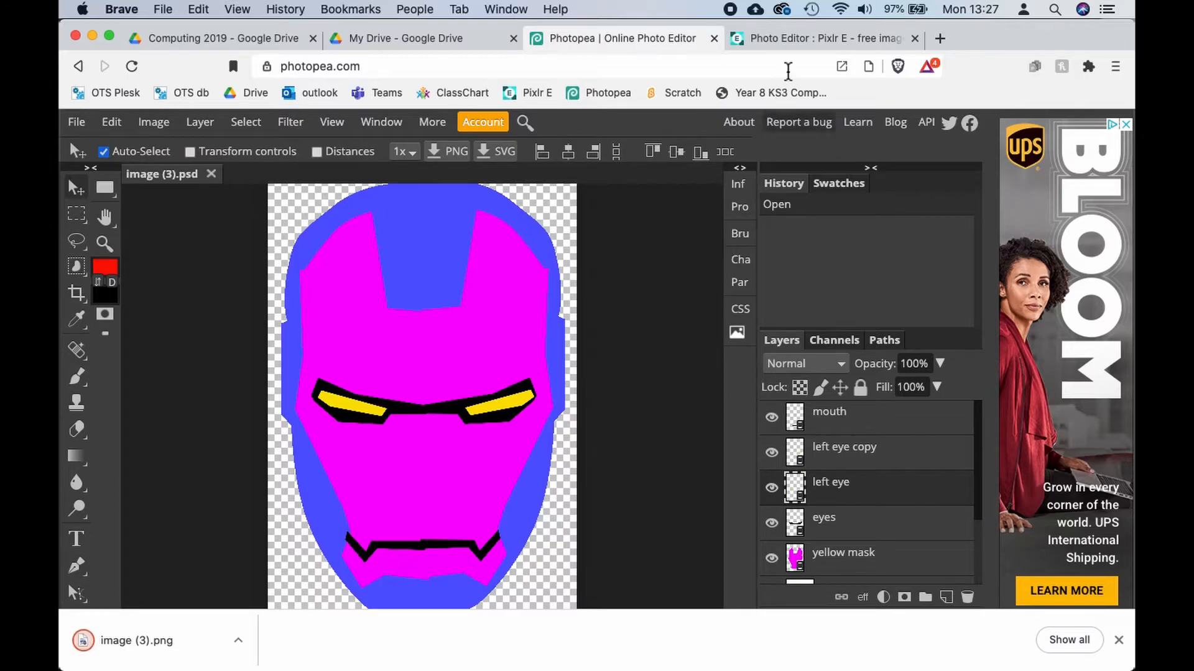
Step: Switch back to Pixlr E, add image (3).png as a layer and move the mask up into the left half of the canvas
left_click(811, 43)
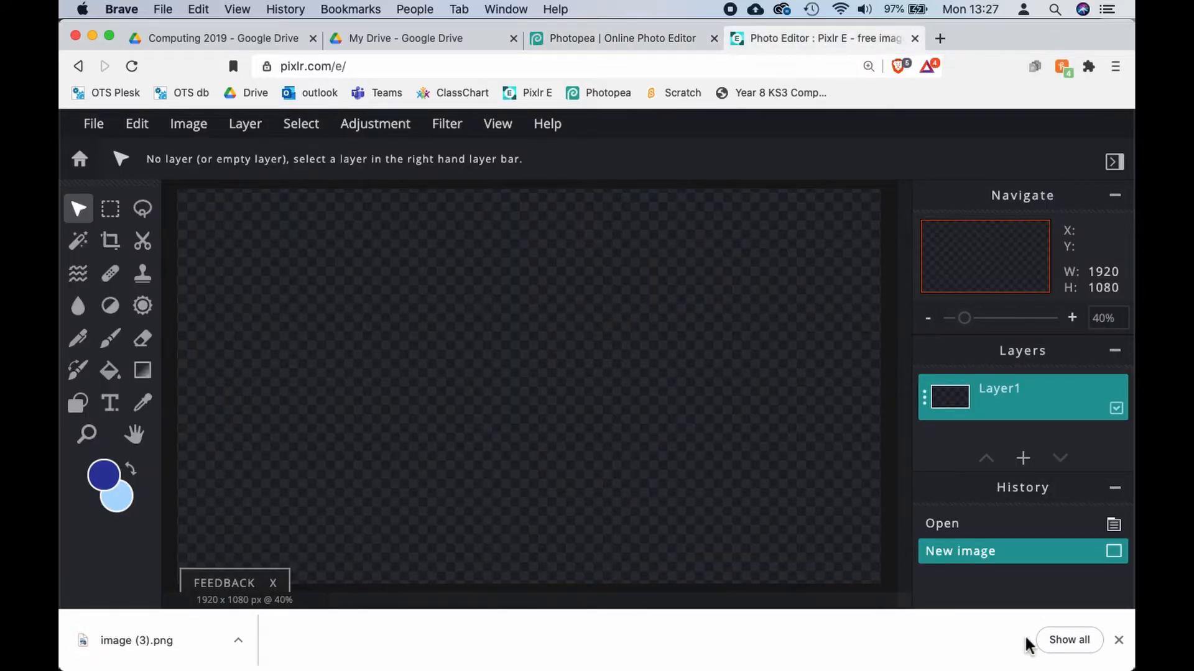
left_click(1119, 641)
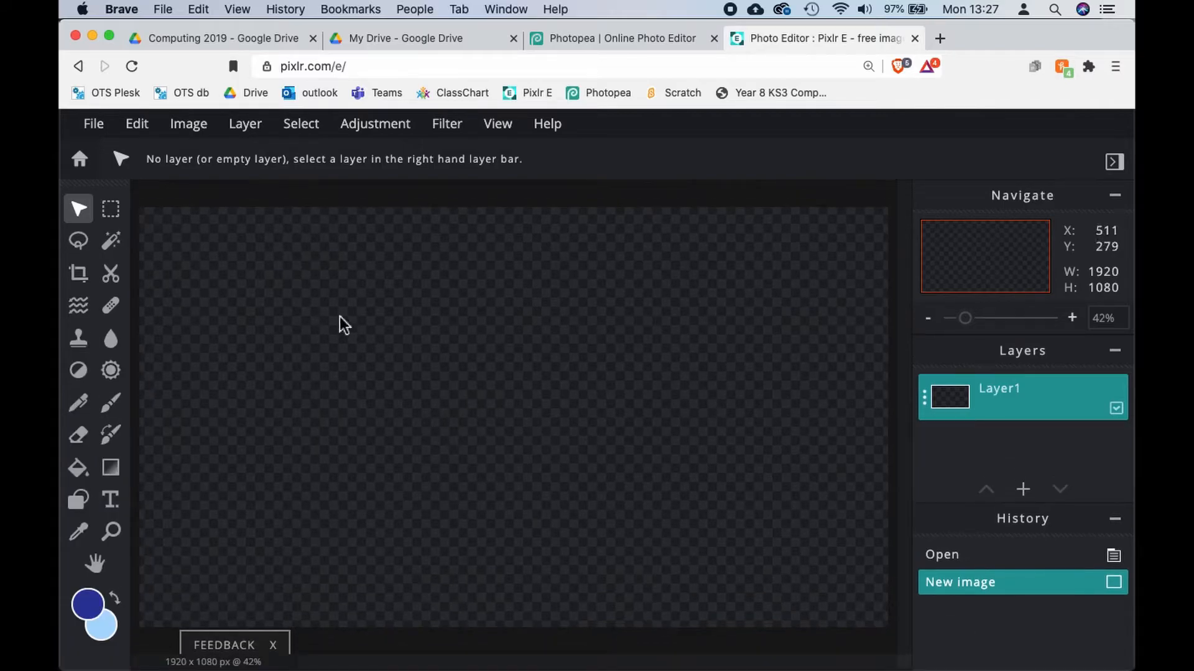
left_click(246, 125)
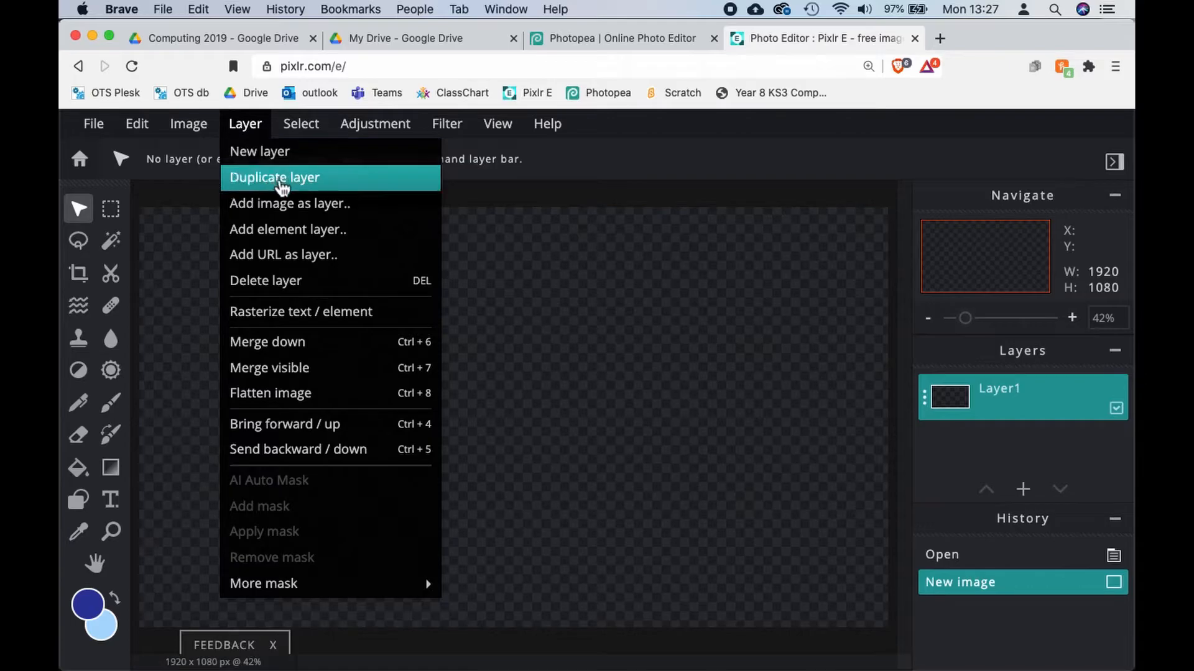
left_click(294, 208)
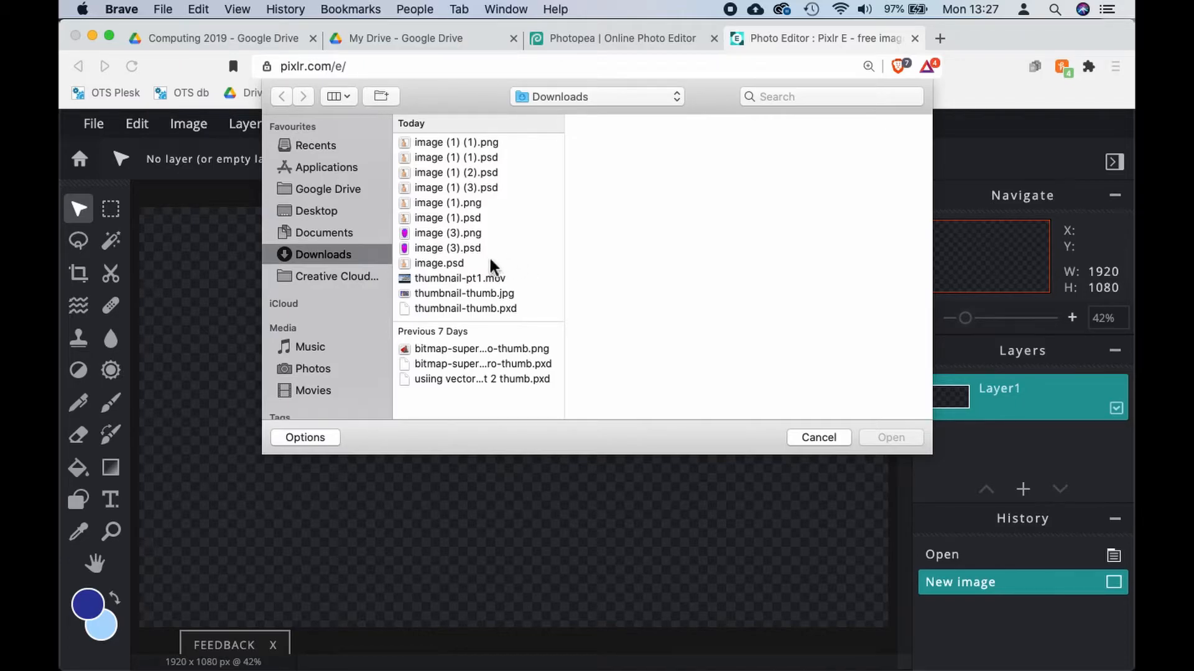
left_click(482, 233)
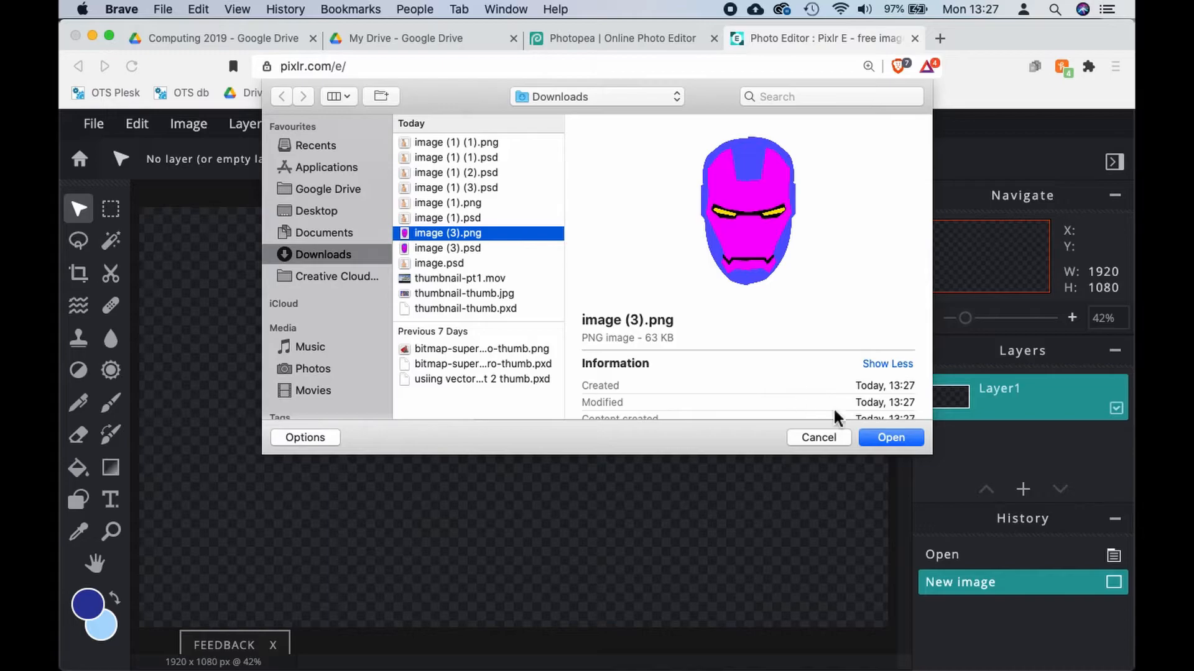
left_click(889, 441)
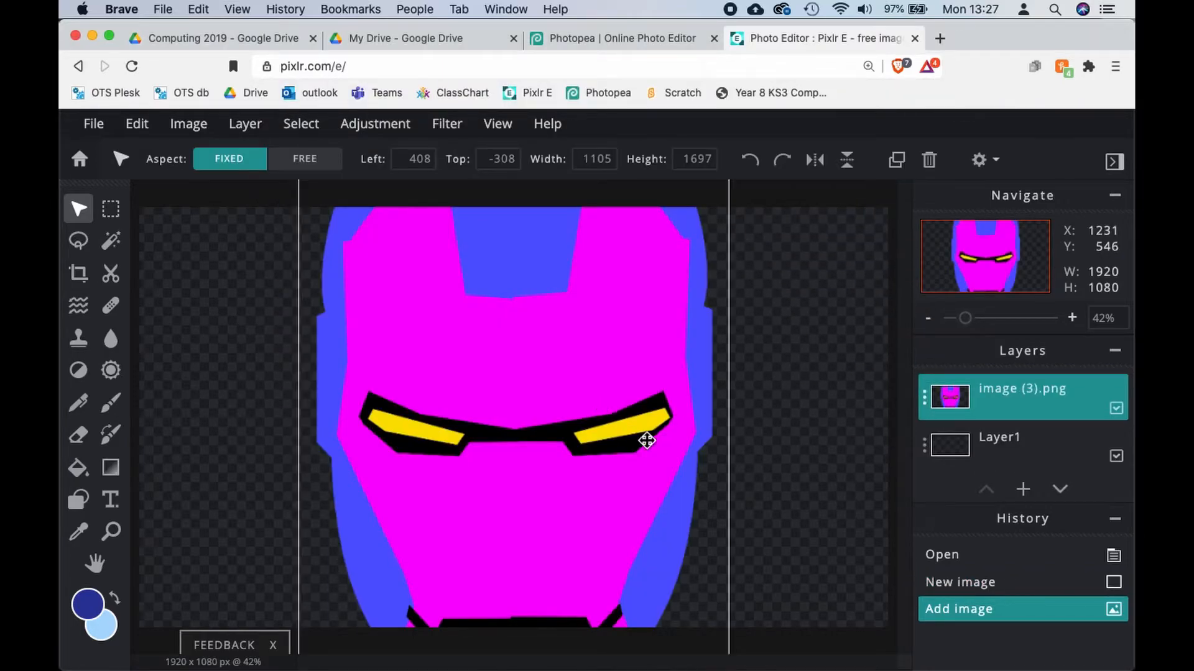
left_click_drag(586, 400, 492, 354)
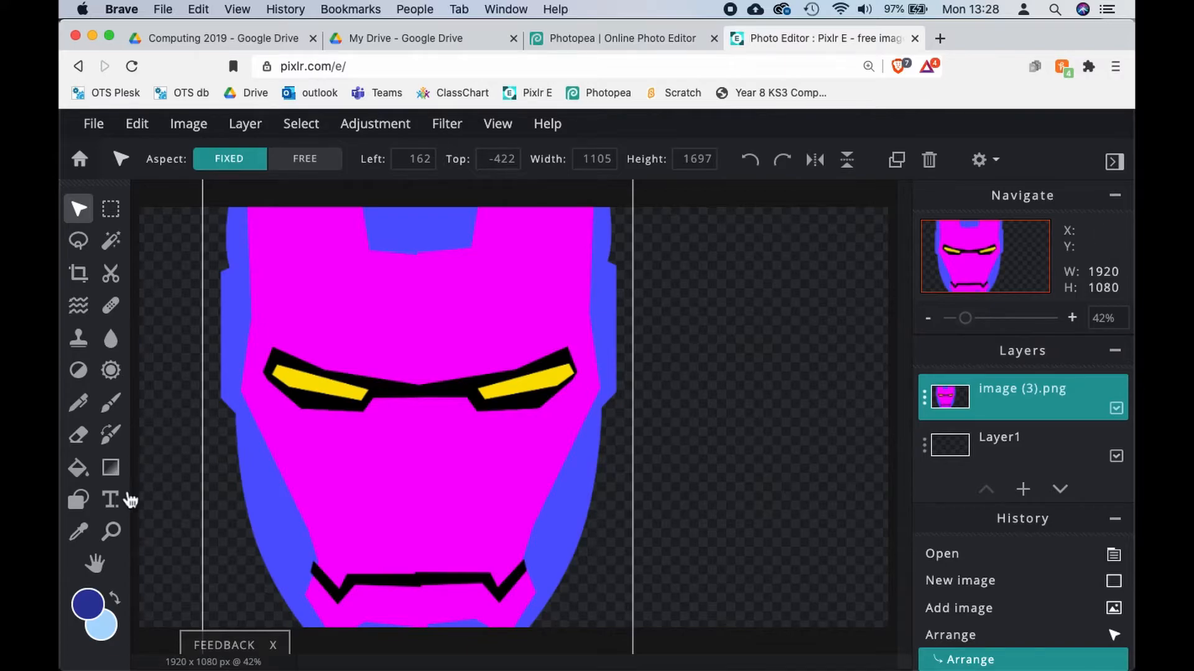
Step: Add a new text layer reading "Design Your Own", with each word on its own line
left_click(111, 500)
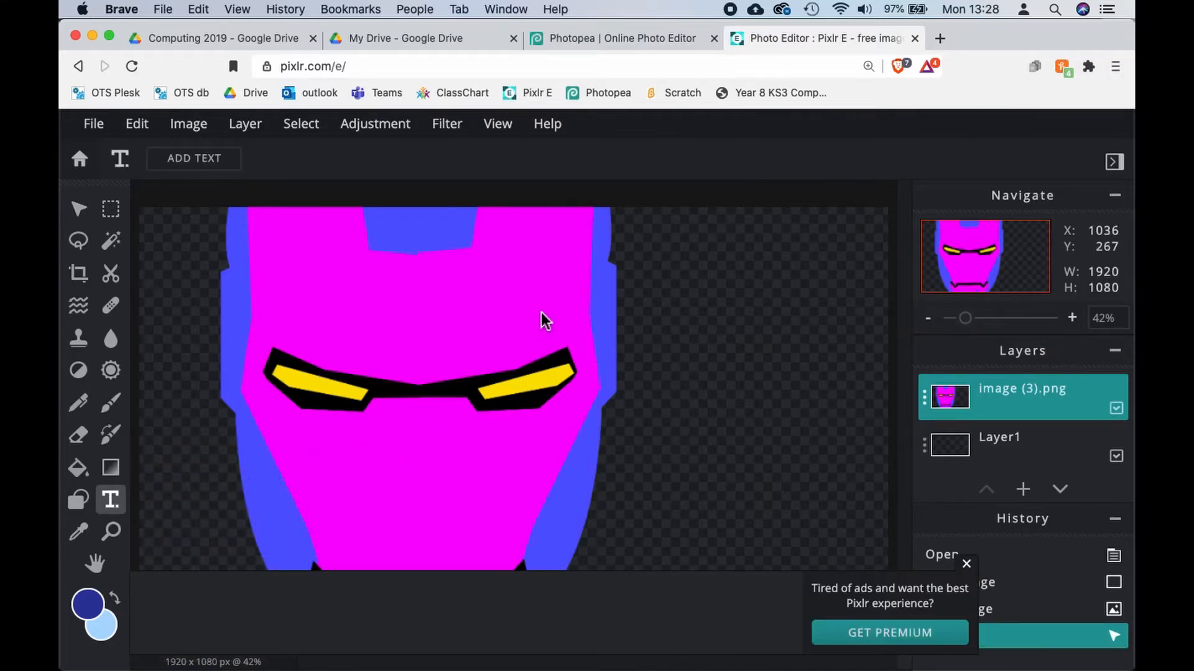
left_click(511, 323)
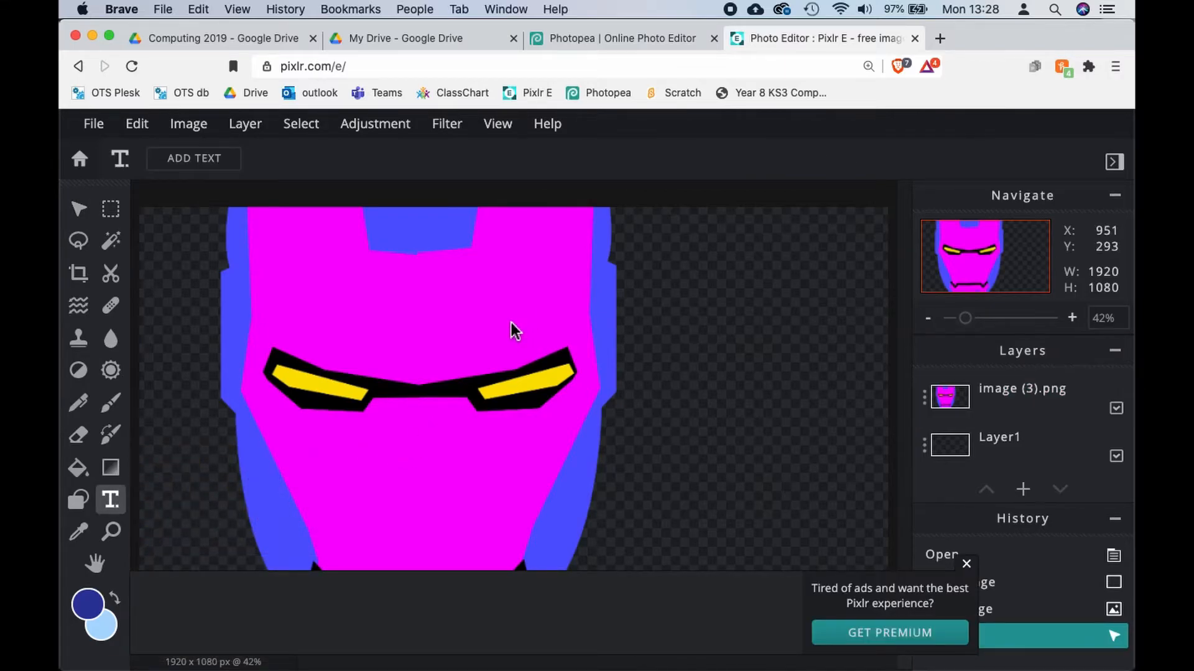
left_click(715, 390)
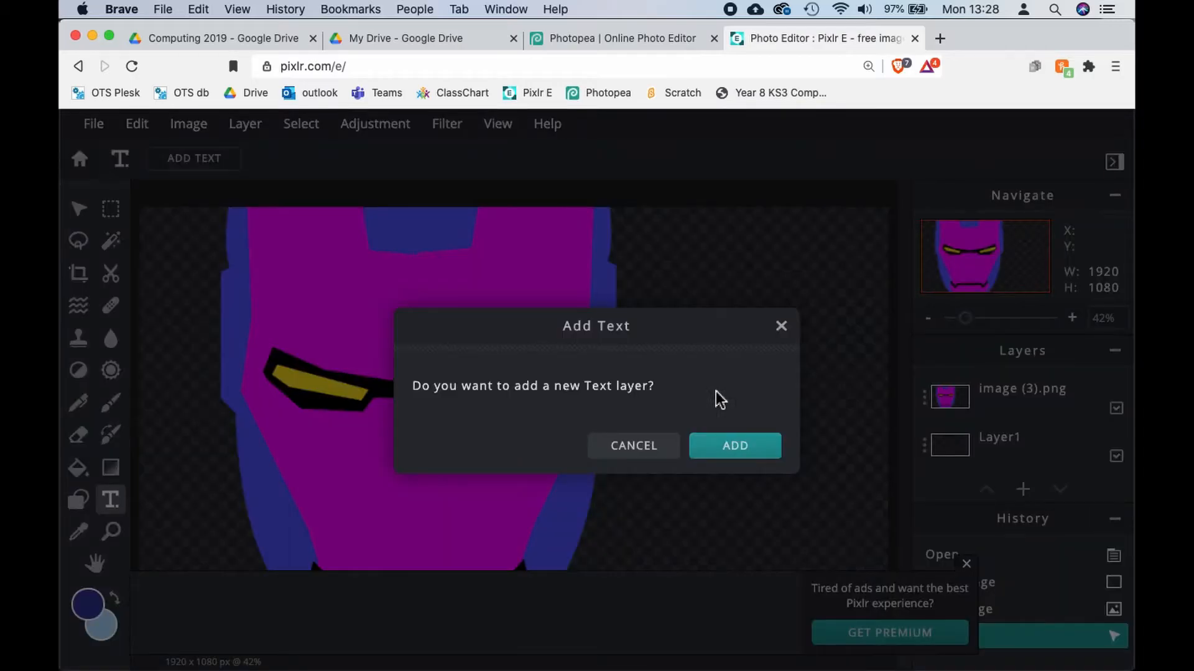
left_click(738, 455)
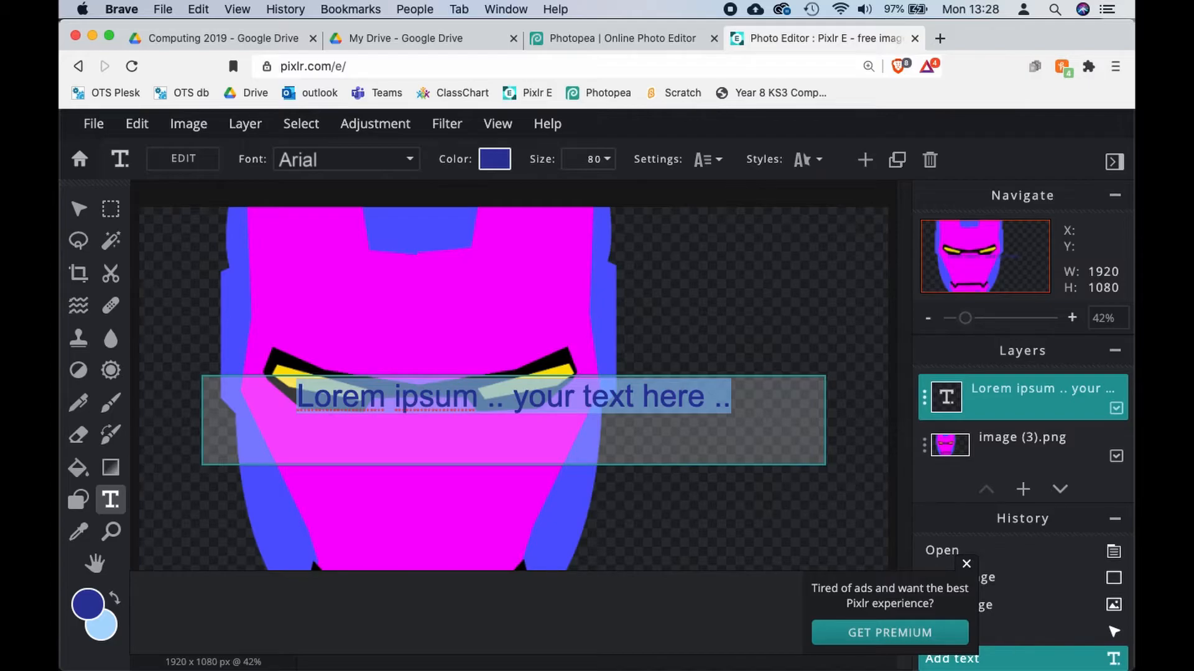
type("Design")
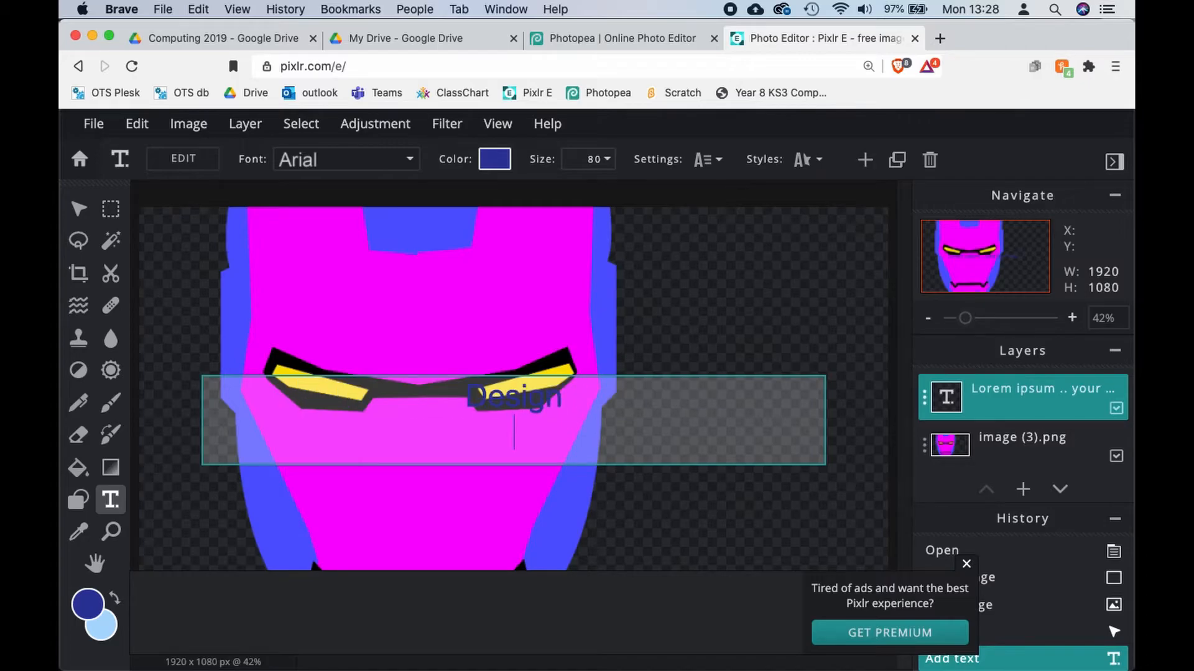
key("Return")
type("Your")
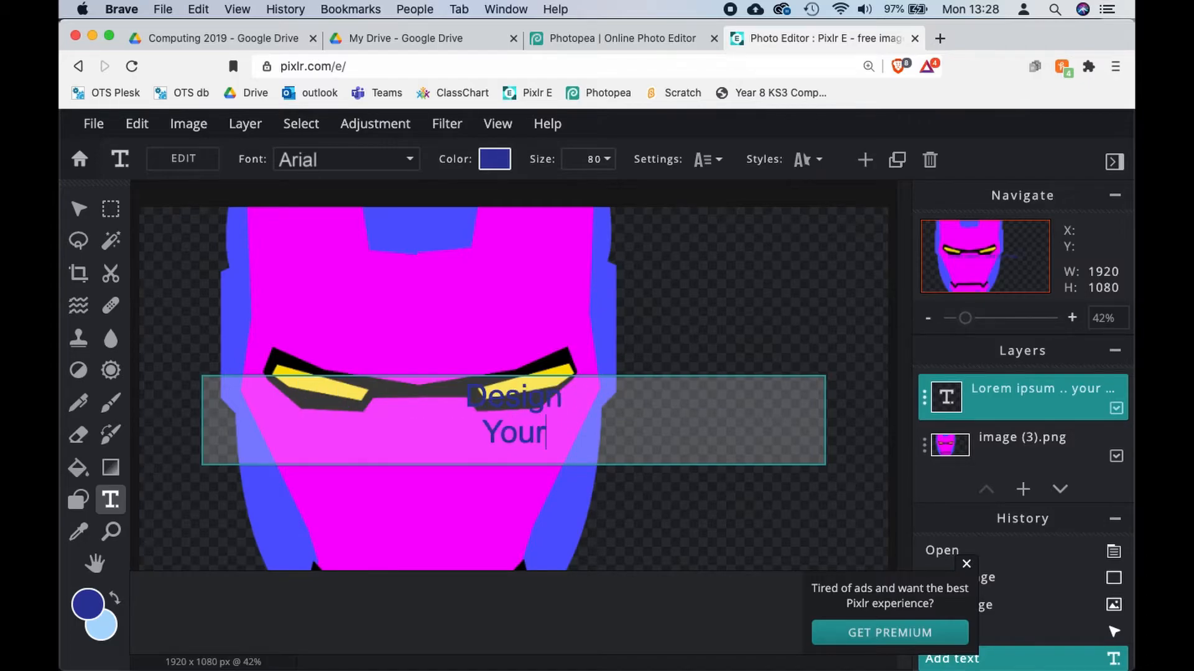
key("Return")
type("O")
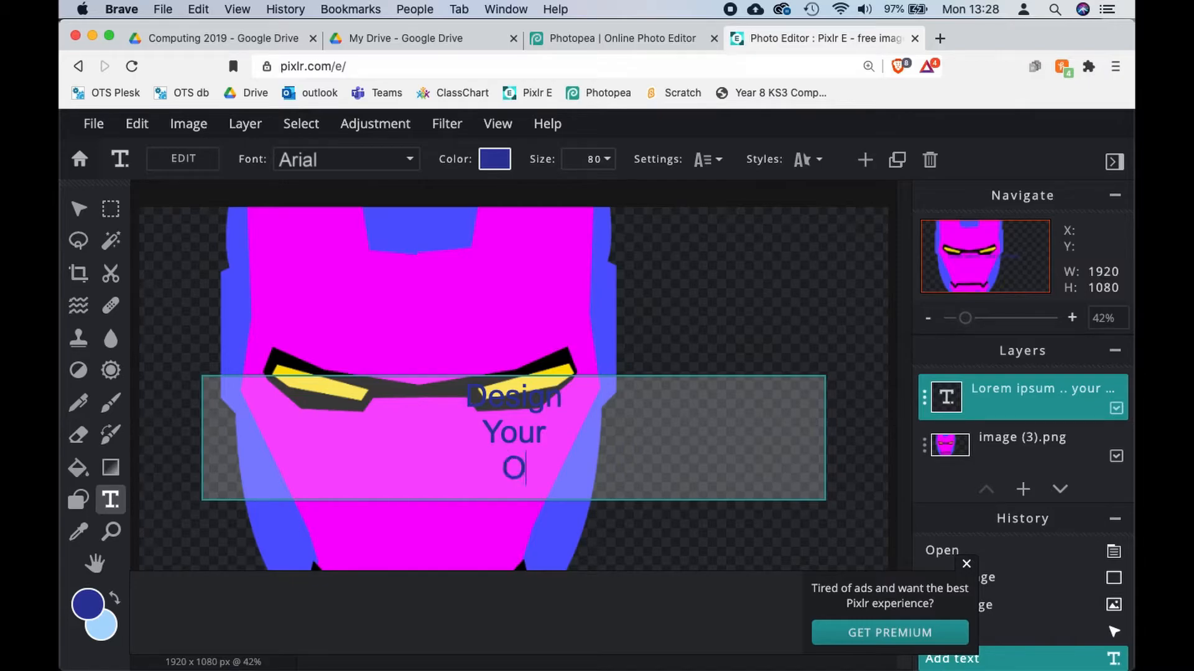
type("wn")
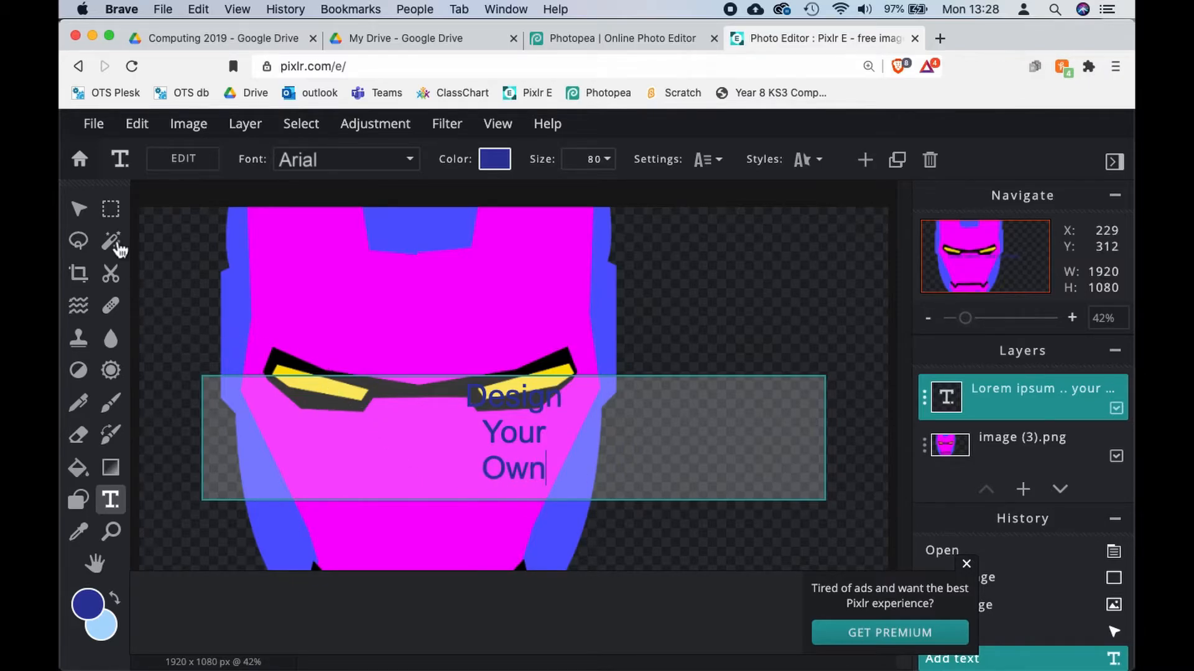
Step: Change the text's font to IacottNeue and set its size to 270
left_click(413, 170)
left_click(412, 163)
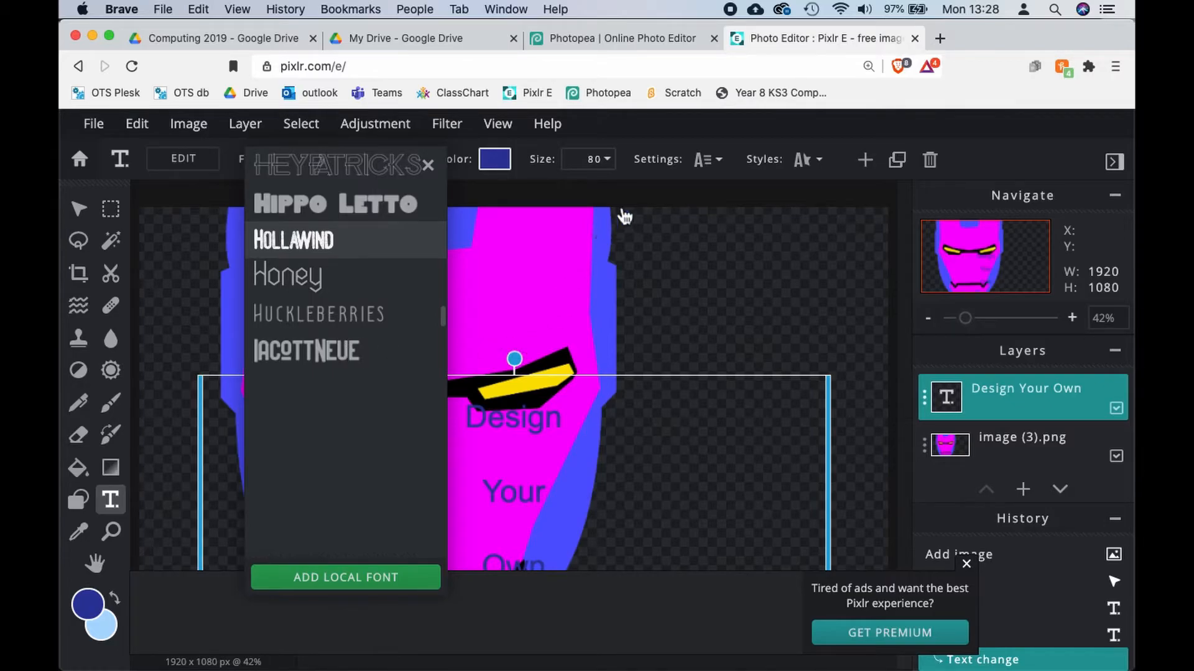
left_click(628, 178)
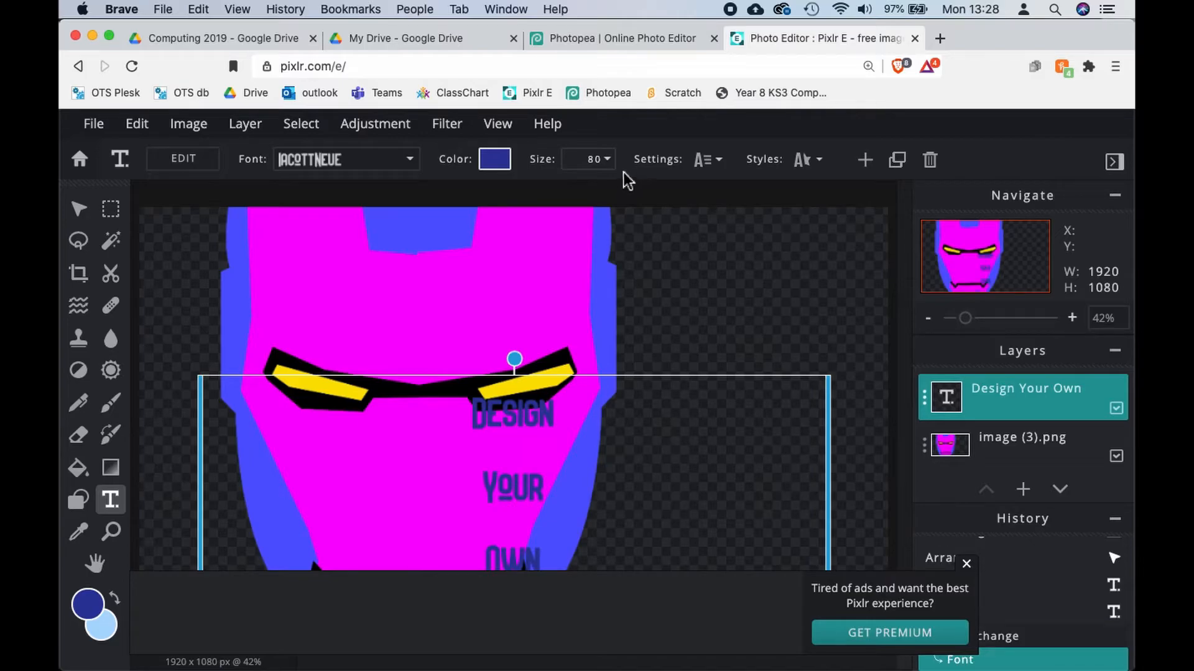
left_click(607, 159)
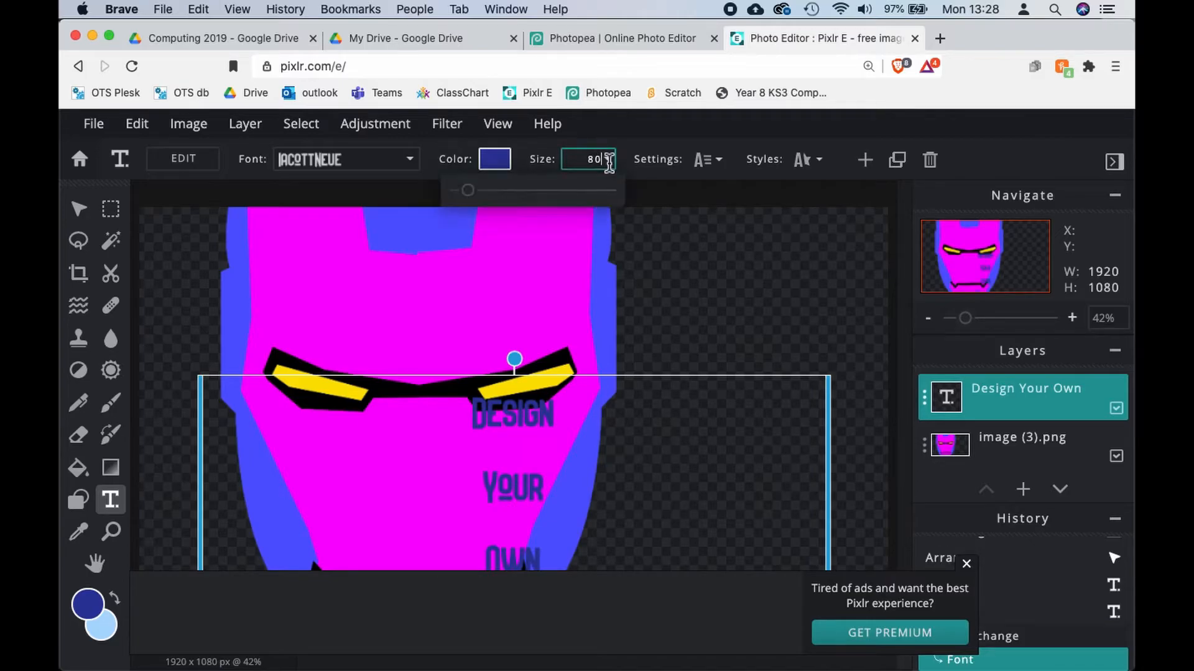
left_click(502, 198)
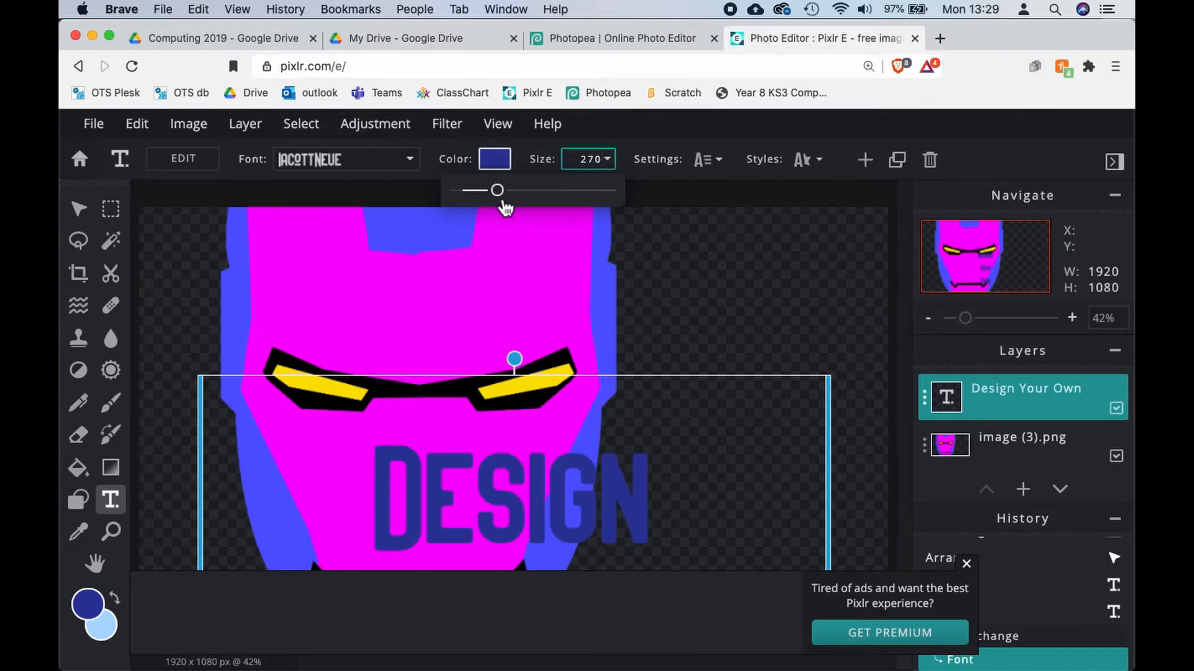
Step: Set the colour of the "Design Your Own" text to black
left_click(494, 160)
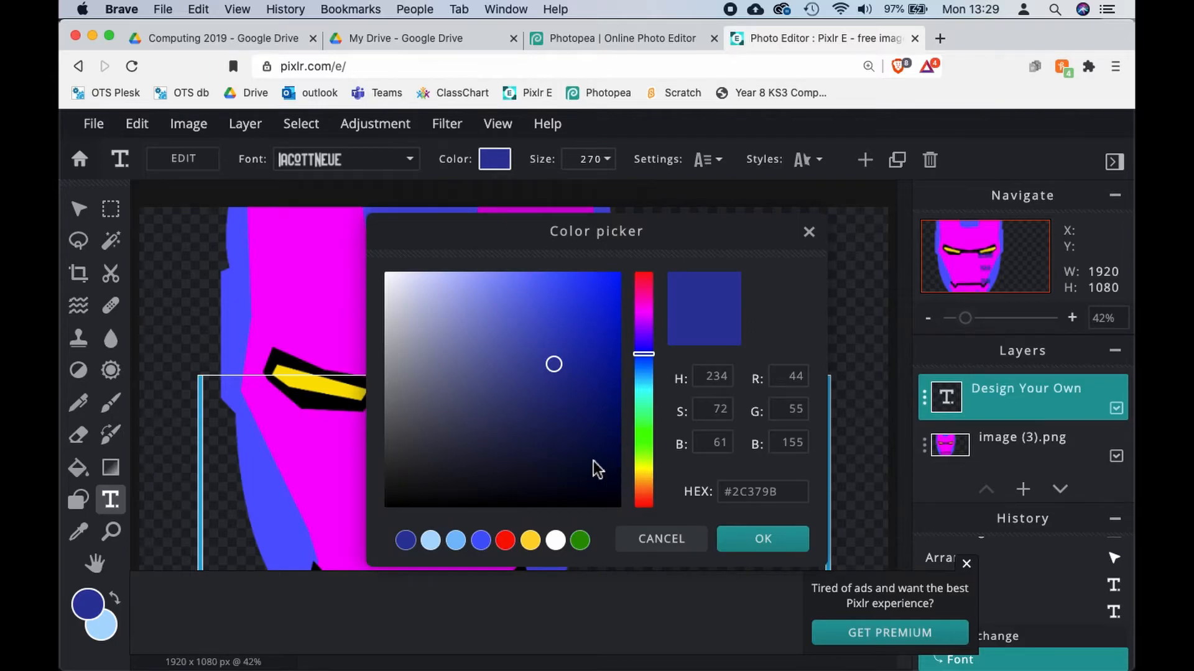
left_click_drag(597, 469, 634, 543)
left_click(792, 552)
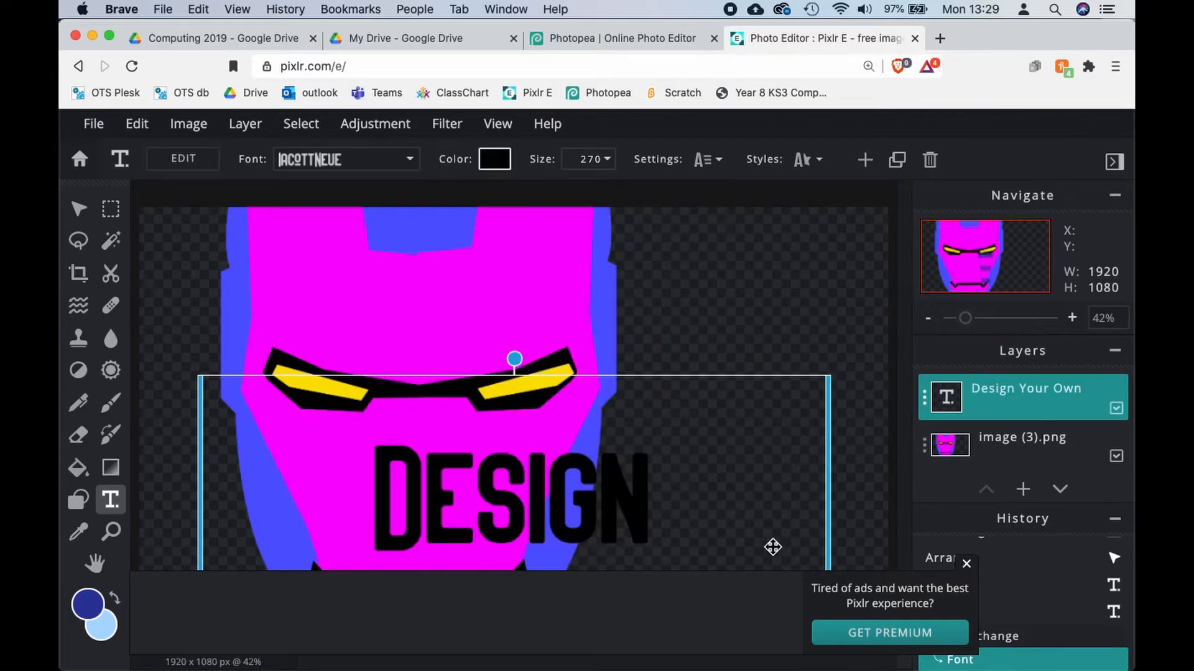
Step: Move the text block to the upper right of the canvas and set its line space to -60
left_click_drag(568, 506, 766, 316)
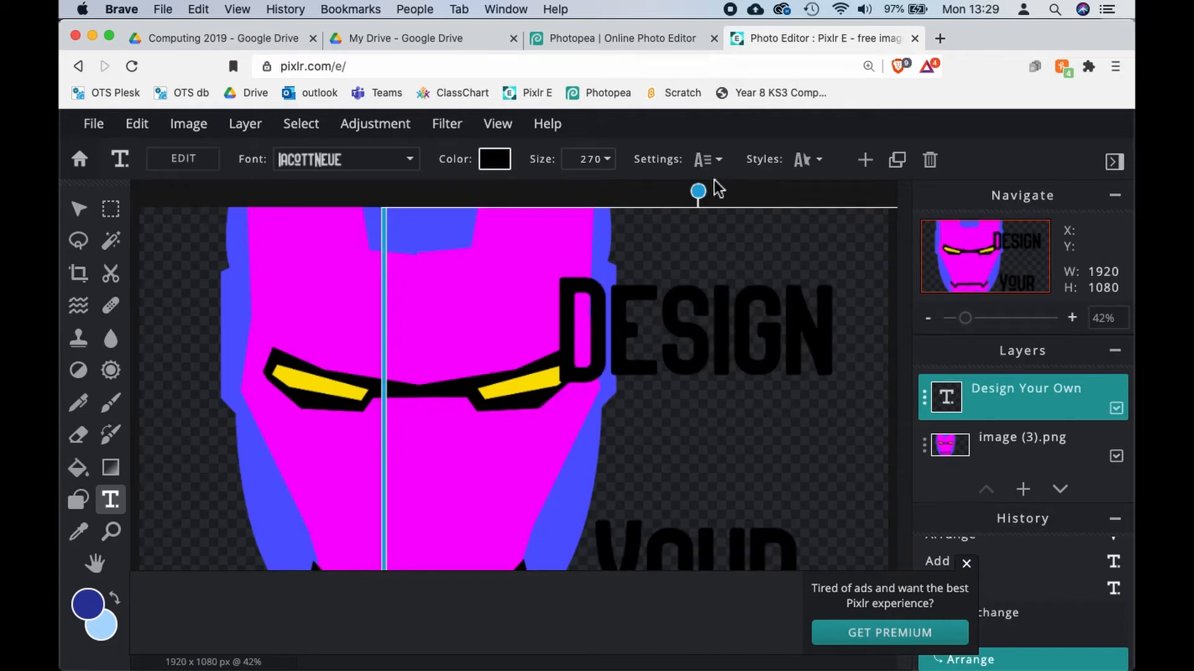
left_click(715, 160)
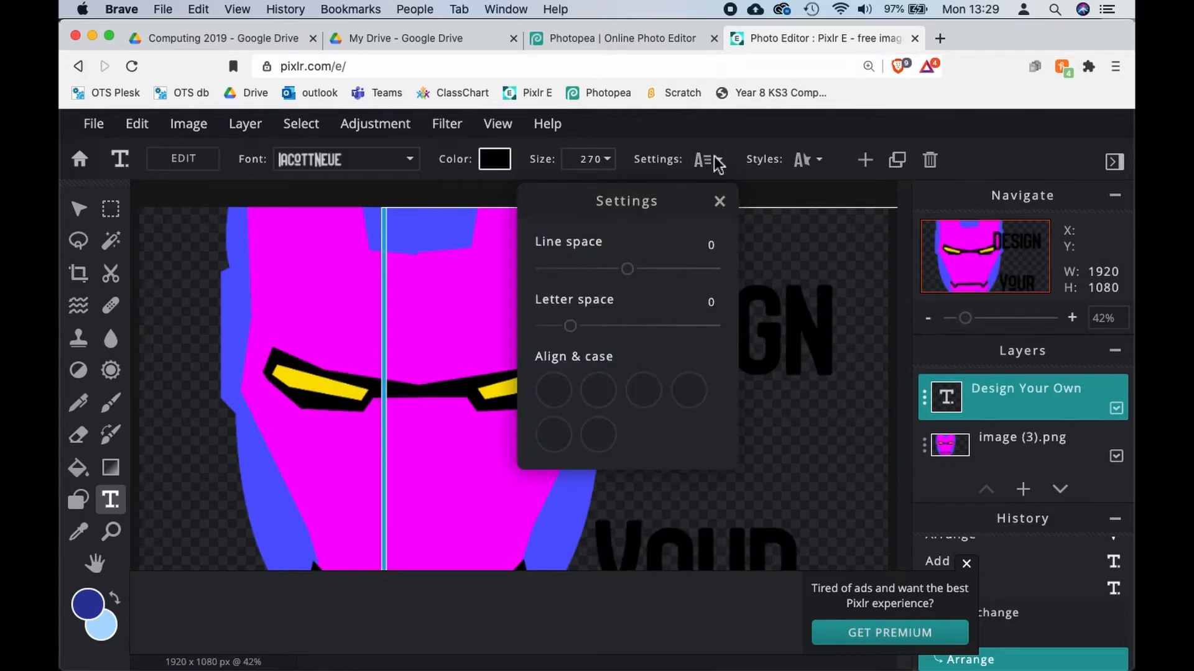
left_click(577, 269)
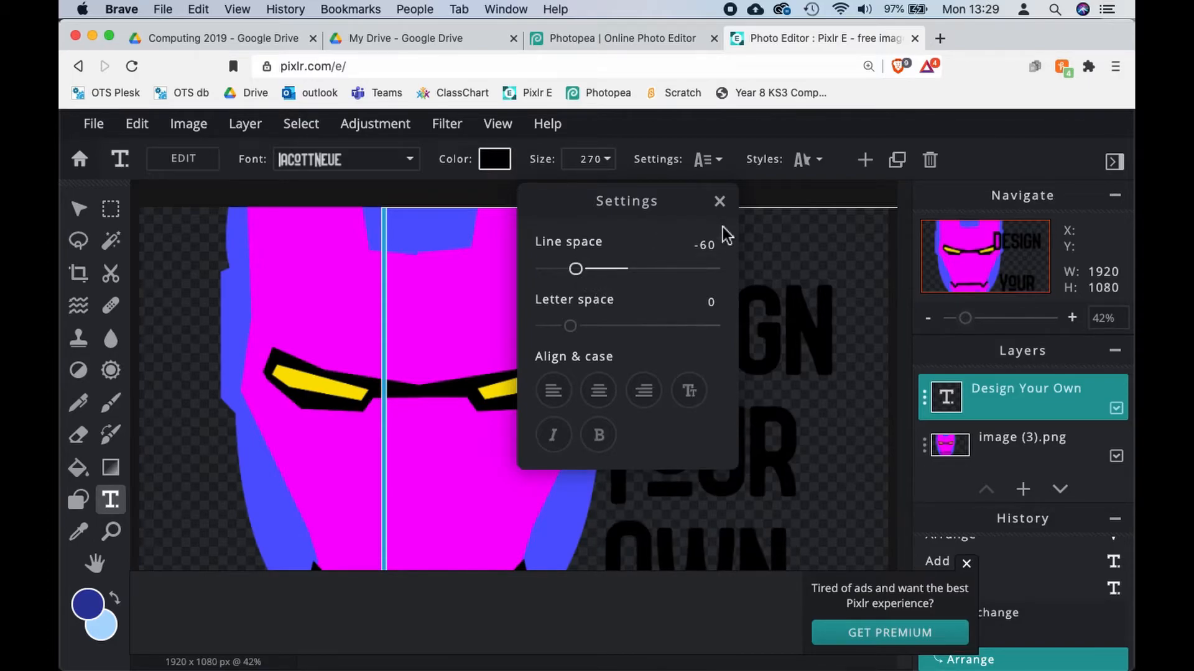
Step: Reposition the "Design Your Own" text on the right half of the canvas so all three lines fit, slightly overlapping the mask
left_click(979, 165)
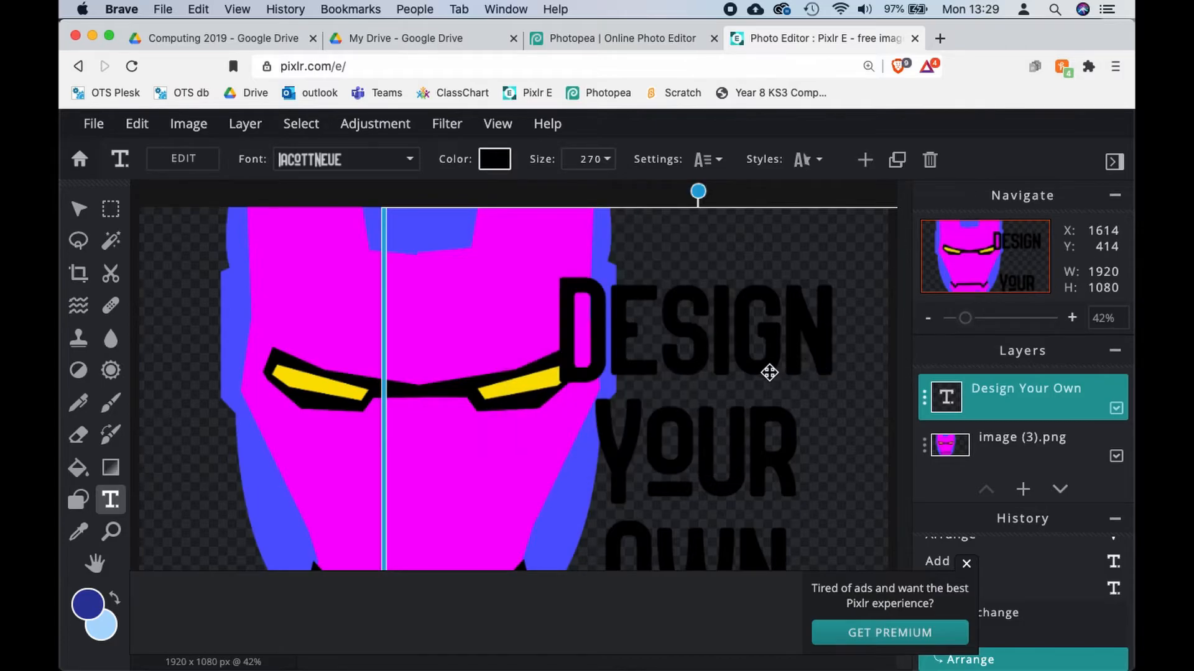
left_click(966, 563)
left_click_drag(760, 474, 768, 447)
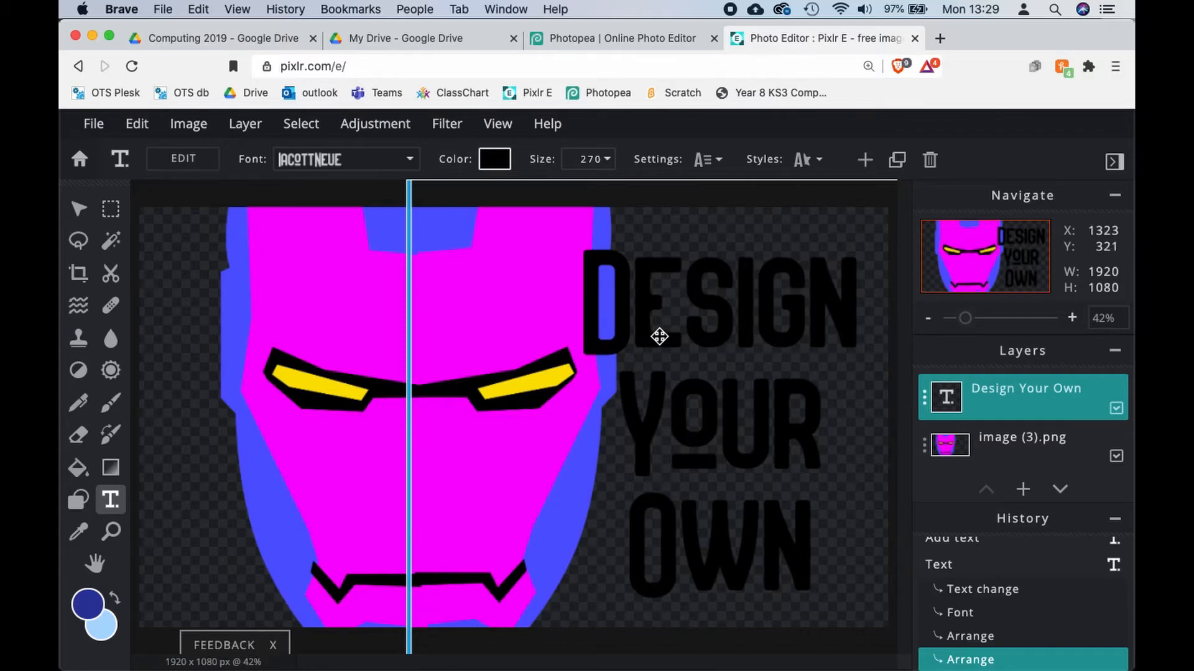
left_click_drag(659, 336, 634, 341)
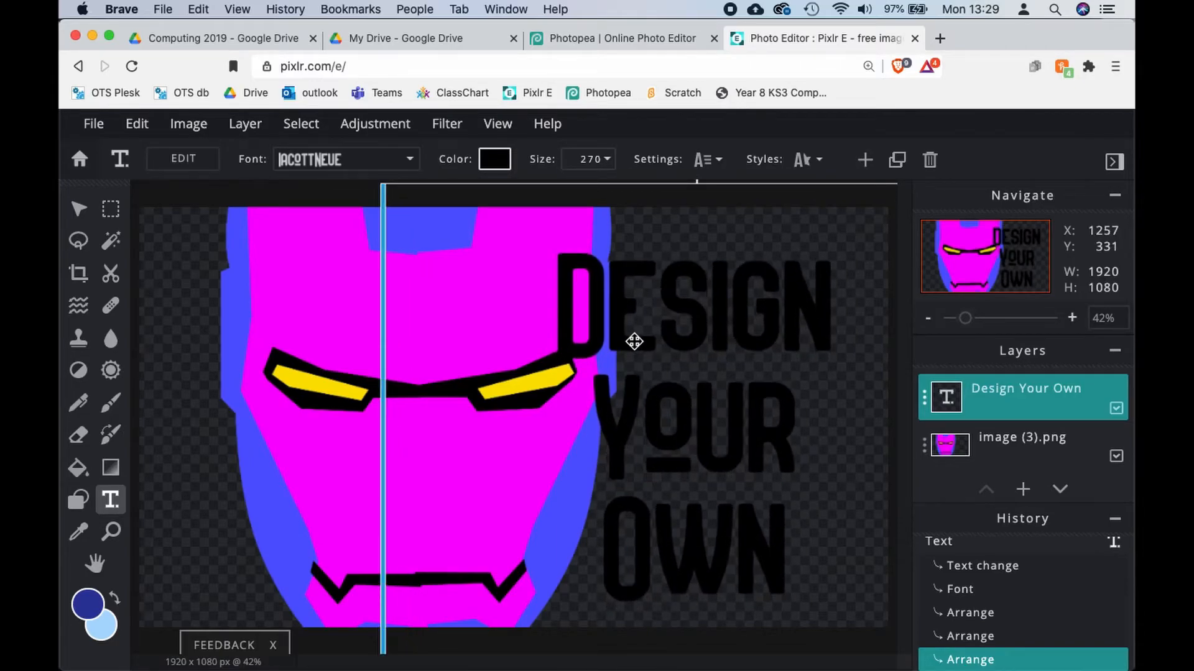
left_click_drag(635, 341, 642, 330)
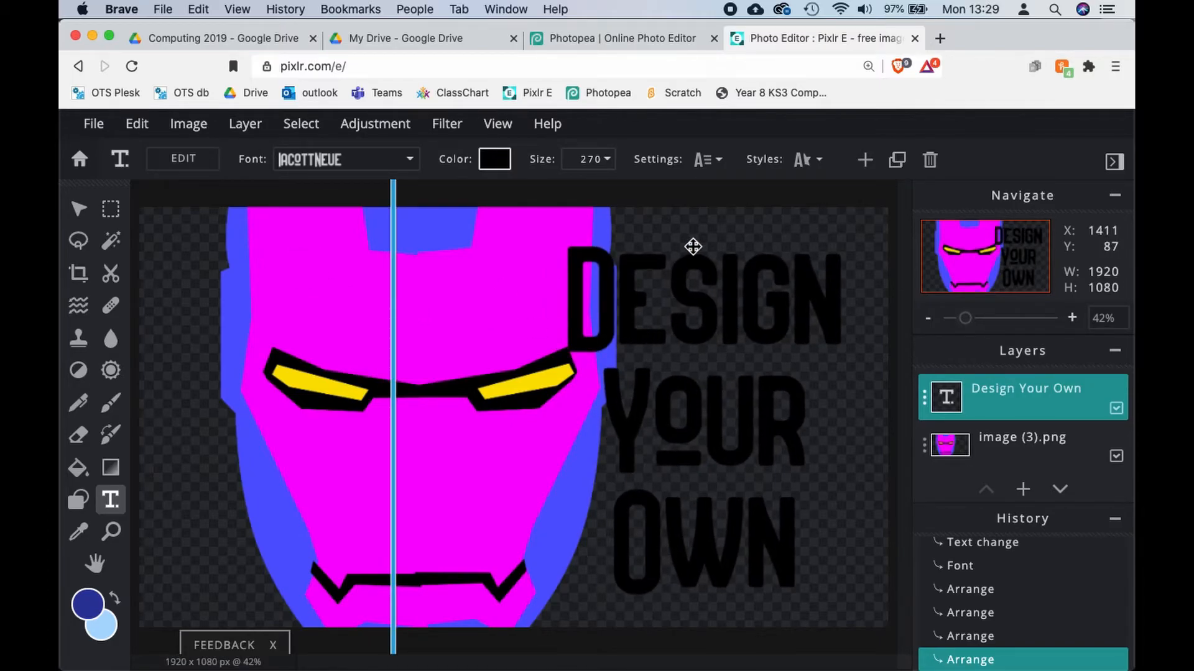
Step: Right-align the three text lines and shift the block back so it ends just inside the canvas's right edge
left_click(720, 167)
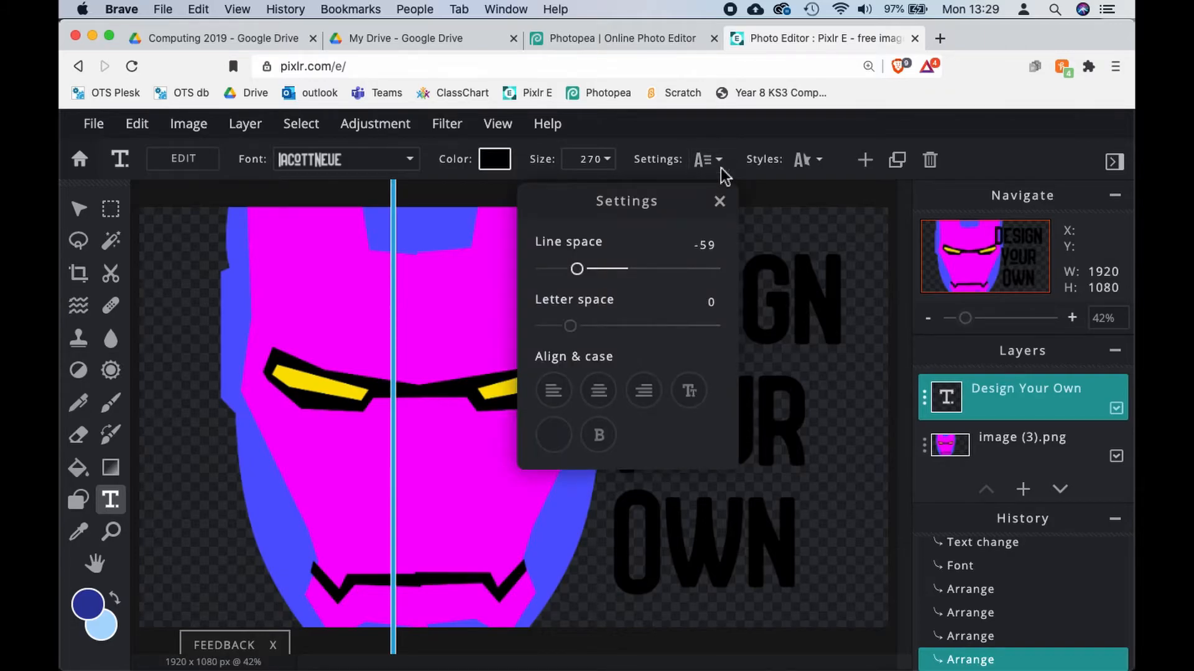
left_click(647, 392)
left_click(819, 344)
left_click_drag(835, 342, 711, 349)
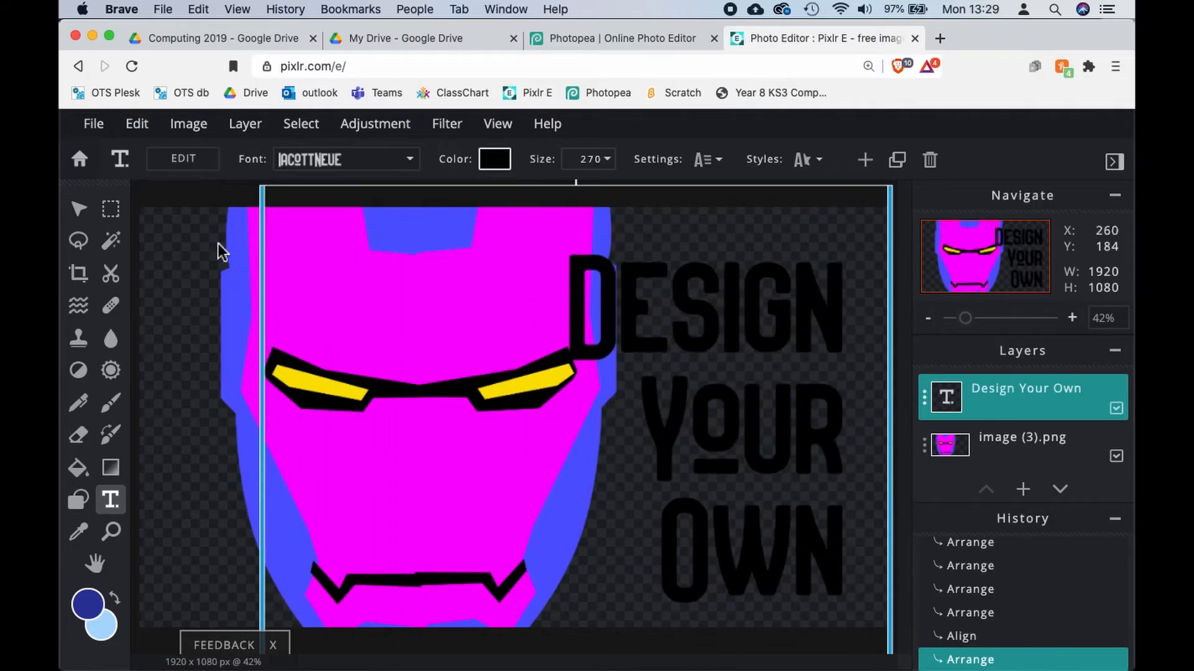
Step: Rasterize the "Design Your Own" text layer and apply a white outer glow with size 30
left_click(243, 124)
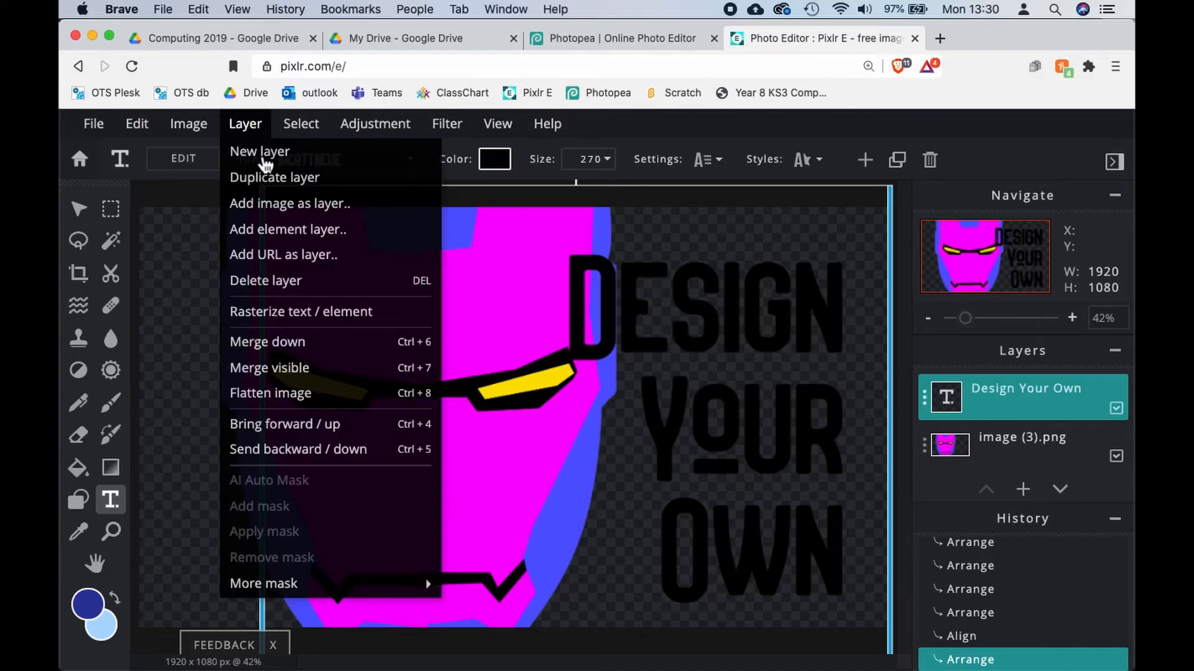
left_click(298, 313)
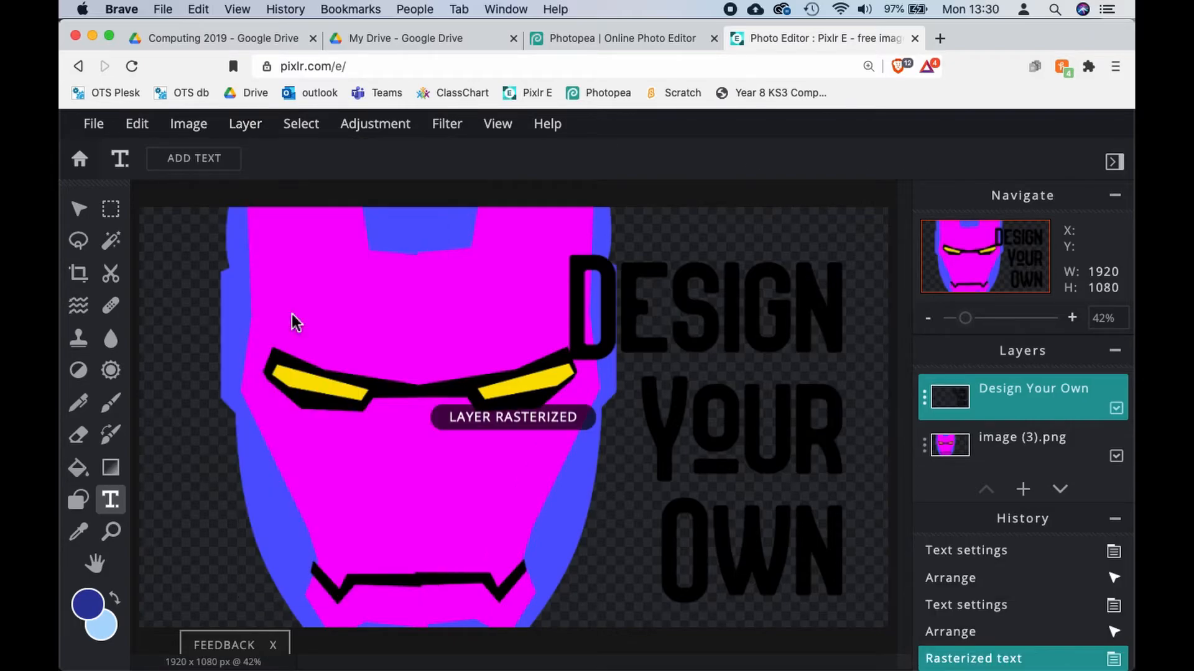
left_click(453, 126)
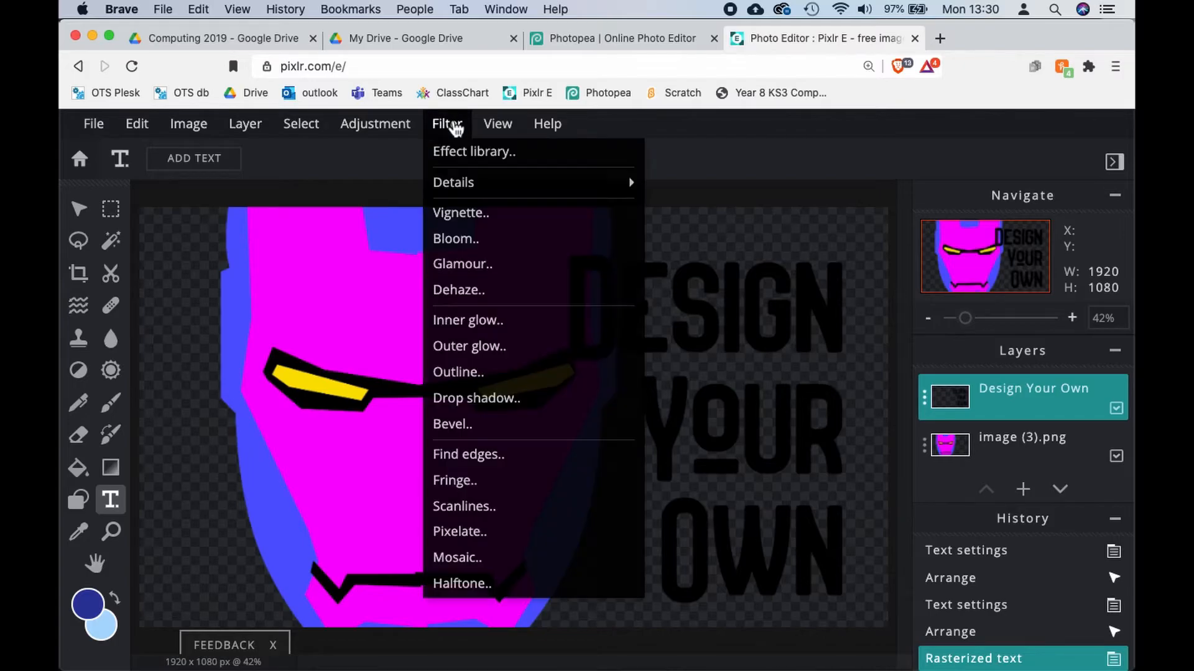
left_click(480, 345)
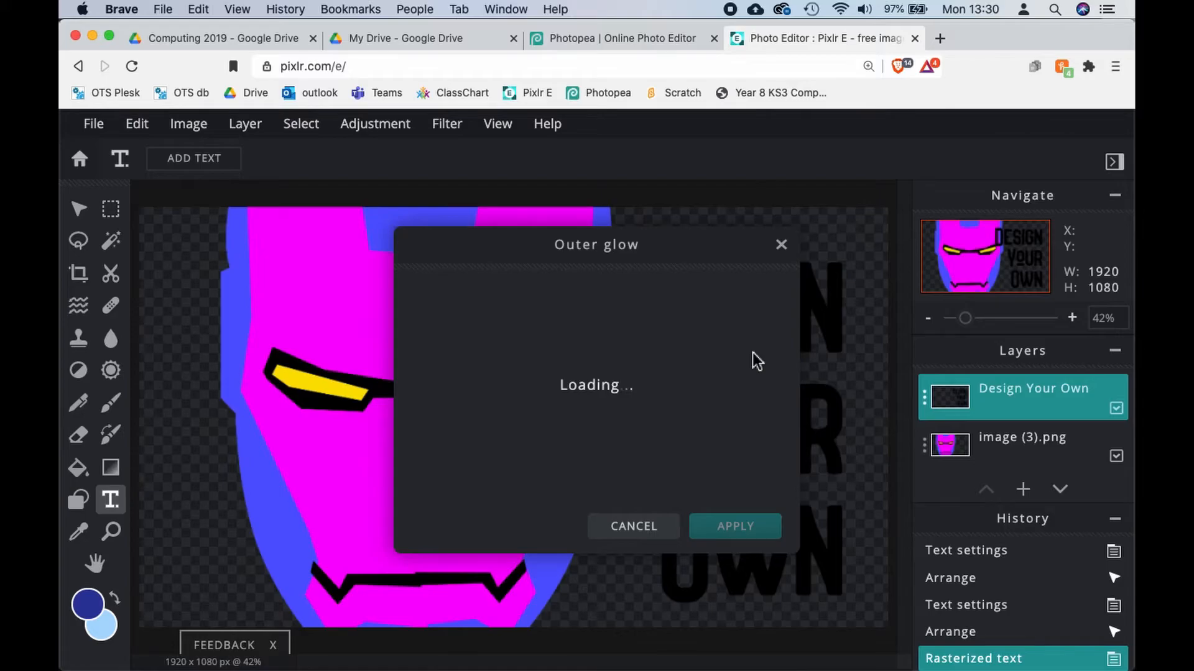
left_click(770, 341)
type("30")
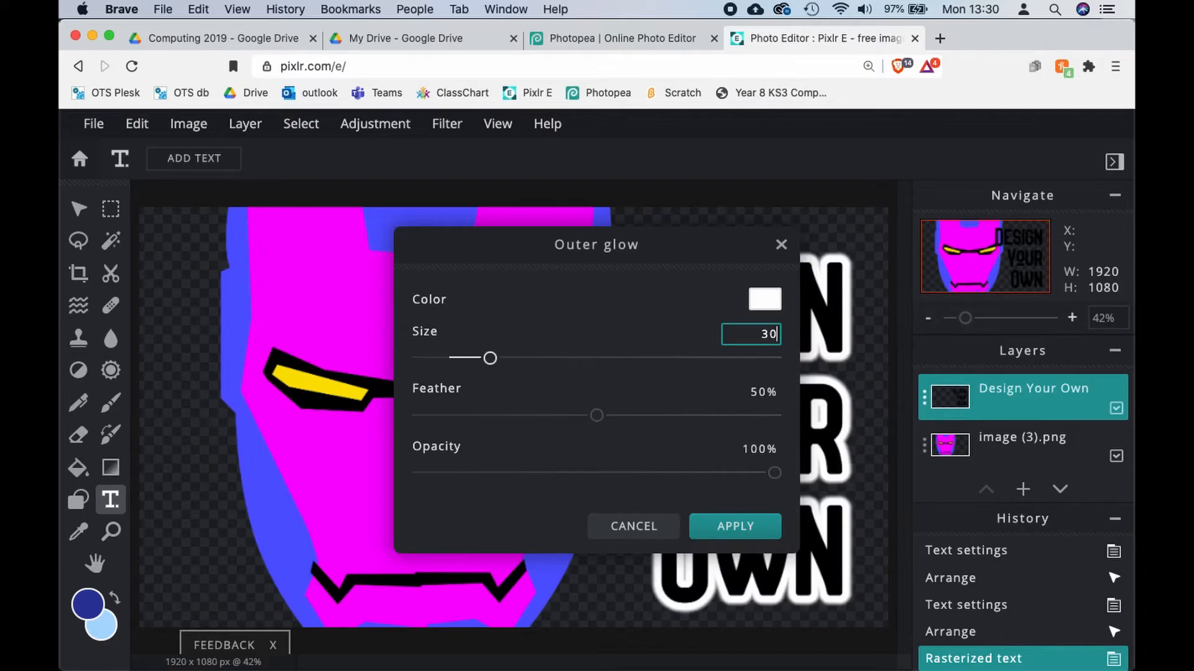
key("Return")
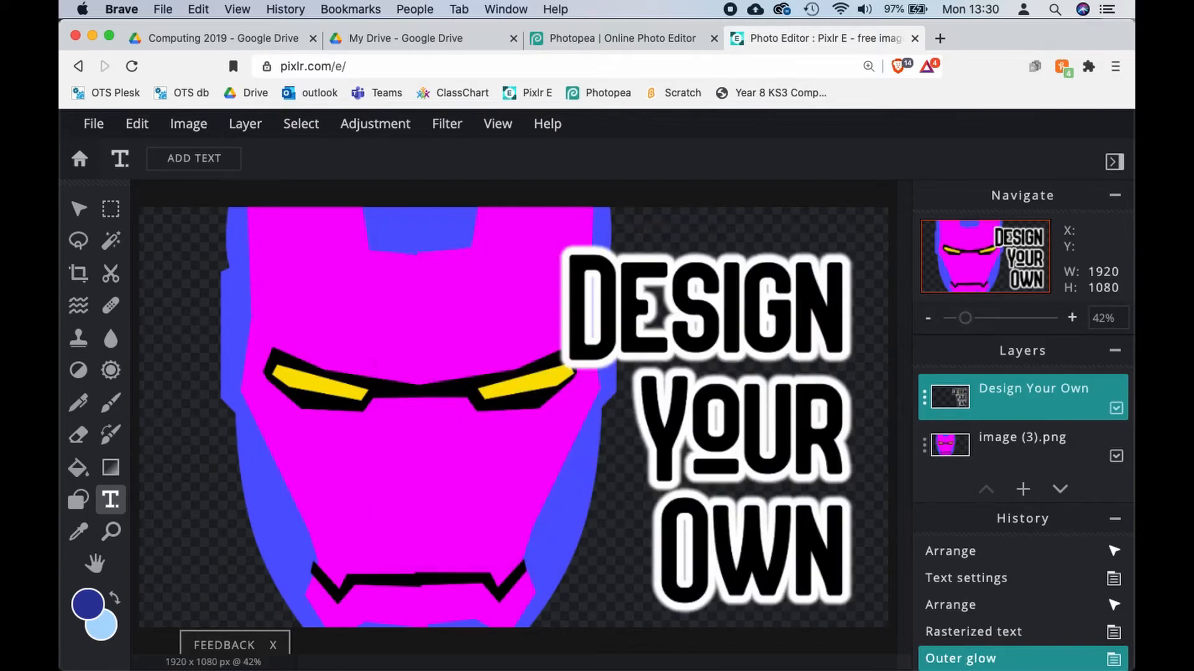
Step: Apply a second outer glow to the text layer in black, with 15 px size, 50% feather and 100% opacity
left_click(446, 132)
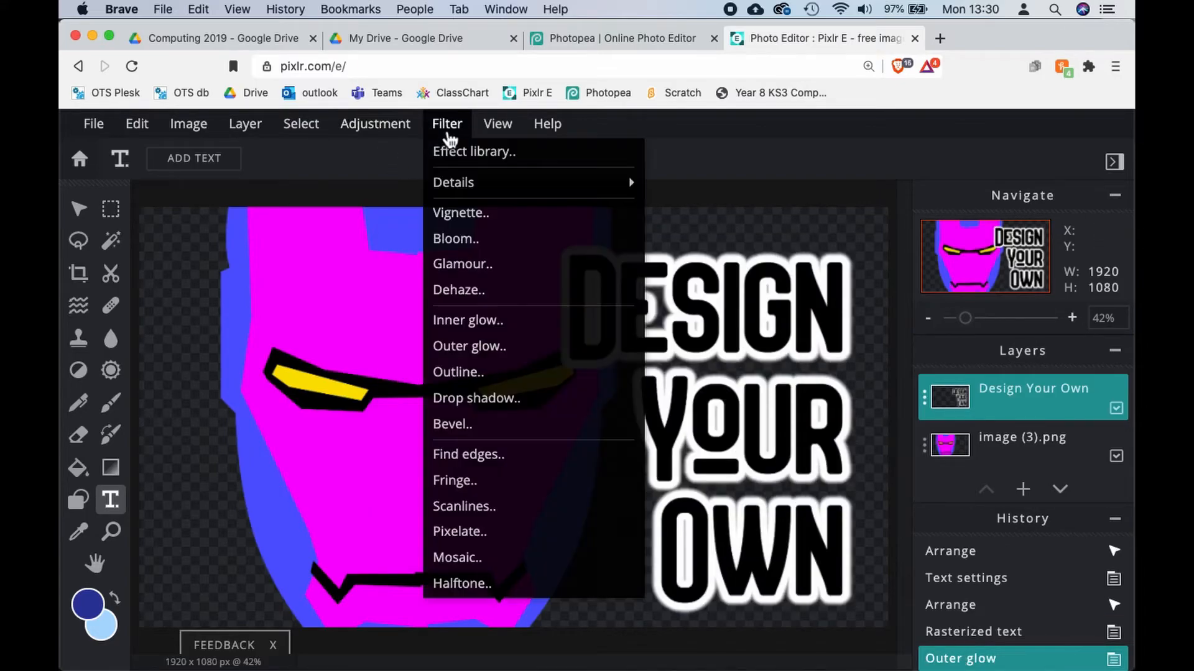
left_click(501, 363)
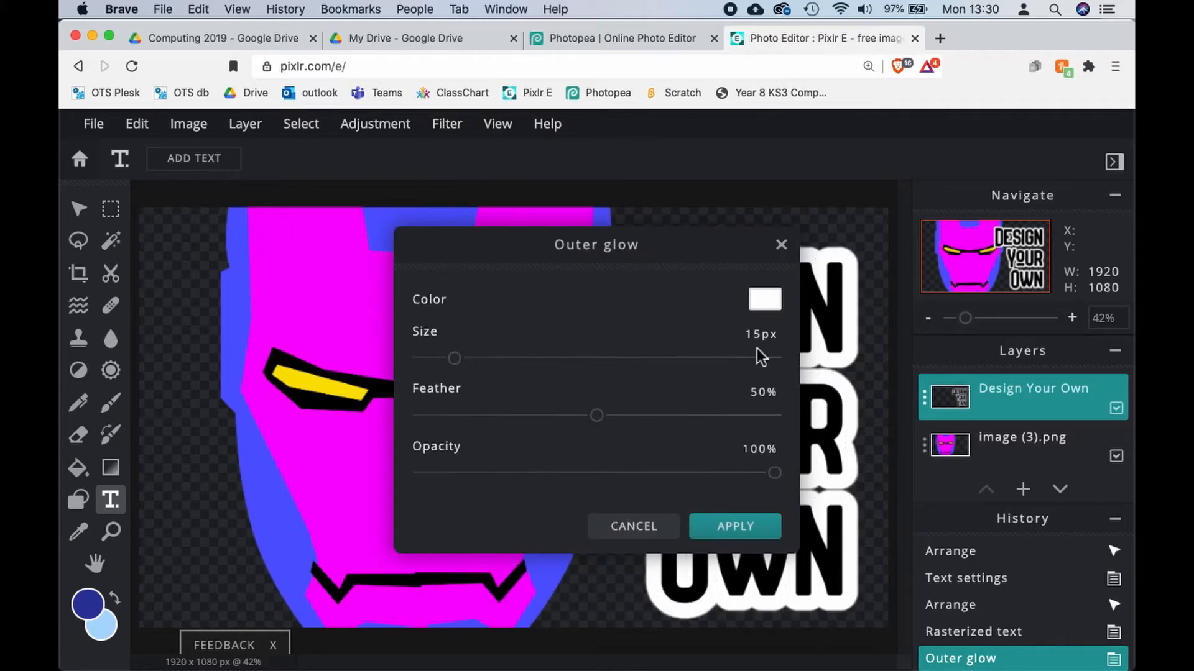
left_click(765, 303)
left_click_drag(571, 390, 621, 505)
left_click(756, 540)
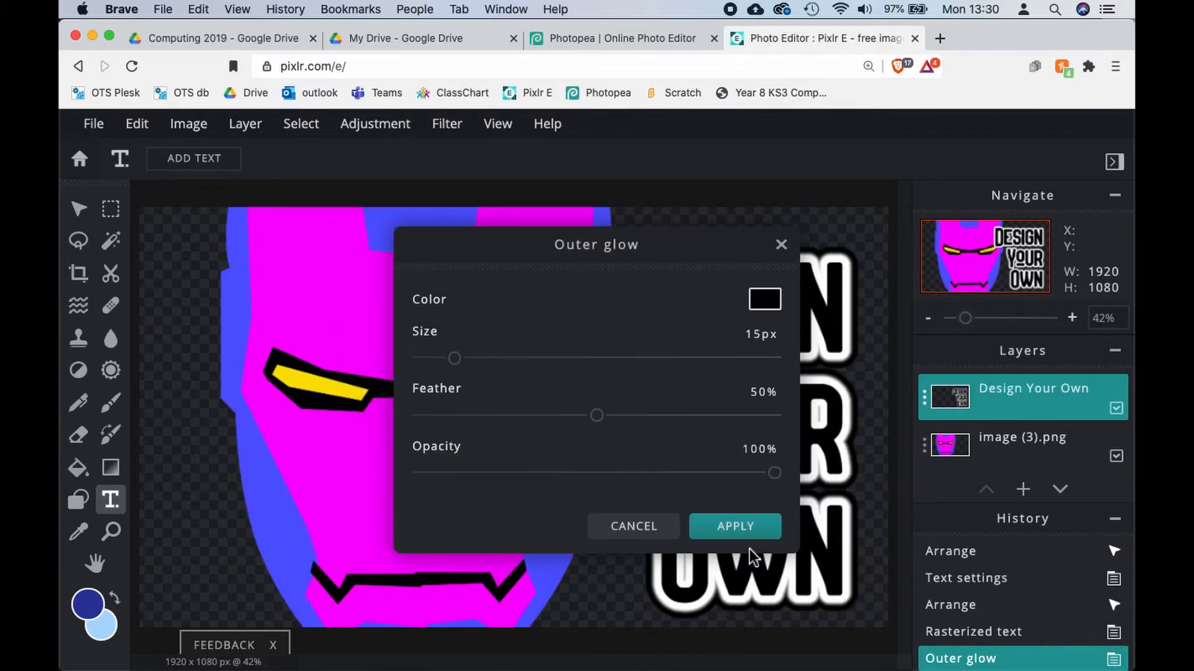
left_click(731, 515)
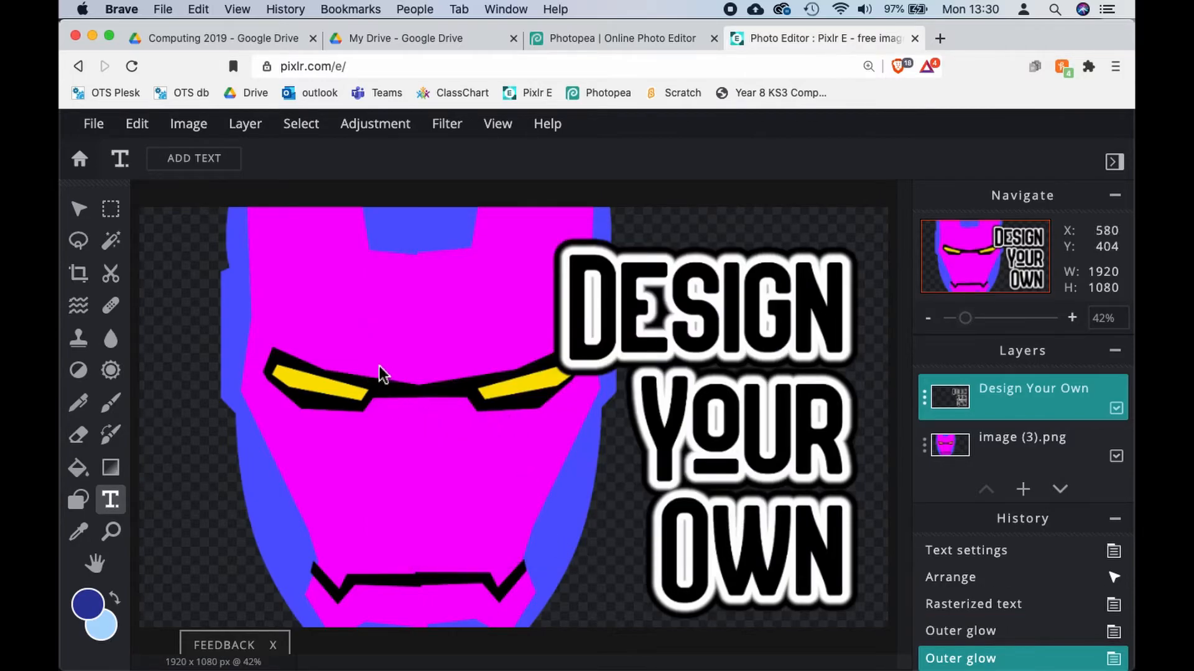
Step: Enlarge the mask layer image (3).png at fixed aspect to about 1775 x 2726 px
left_click(80, 211)
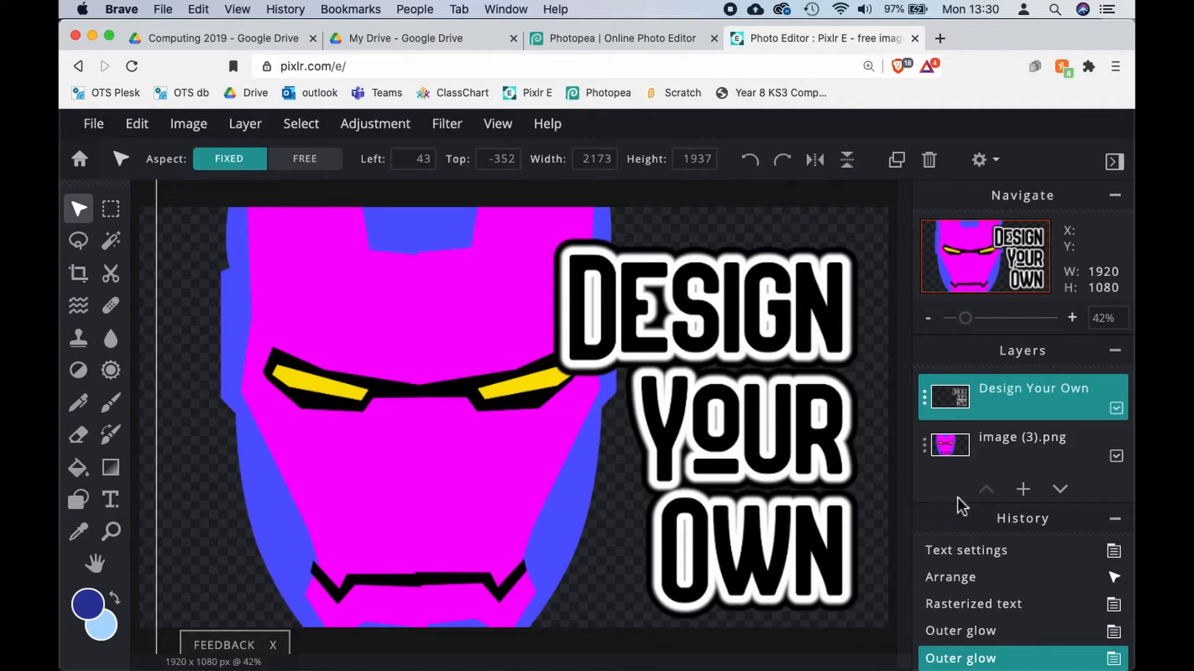
left_click(1011, 445)
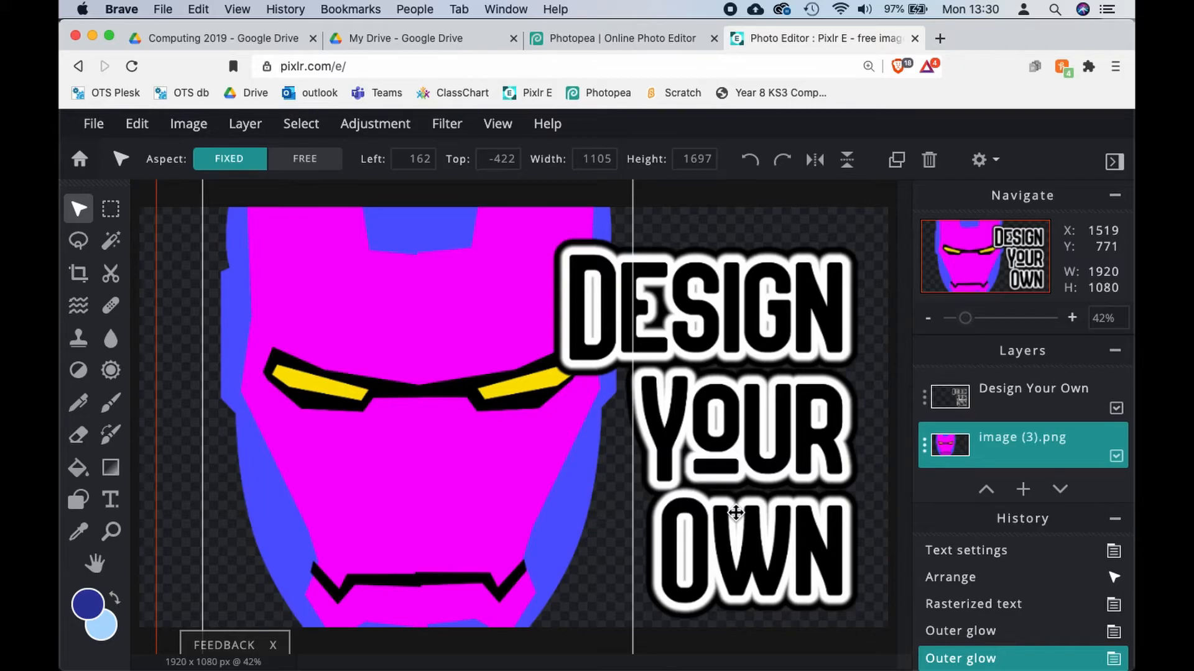
scroll(735, 513, "down", 5)
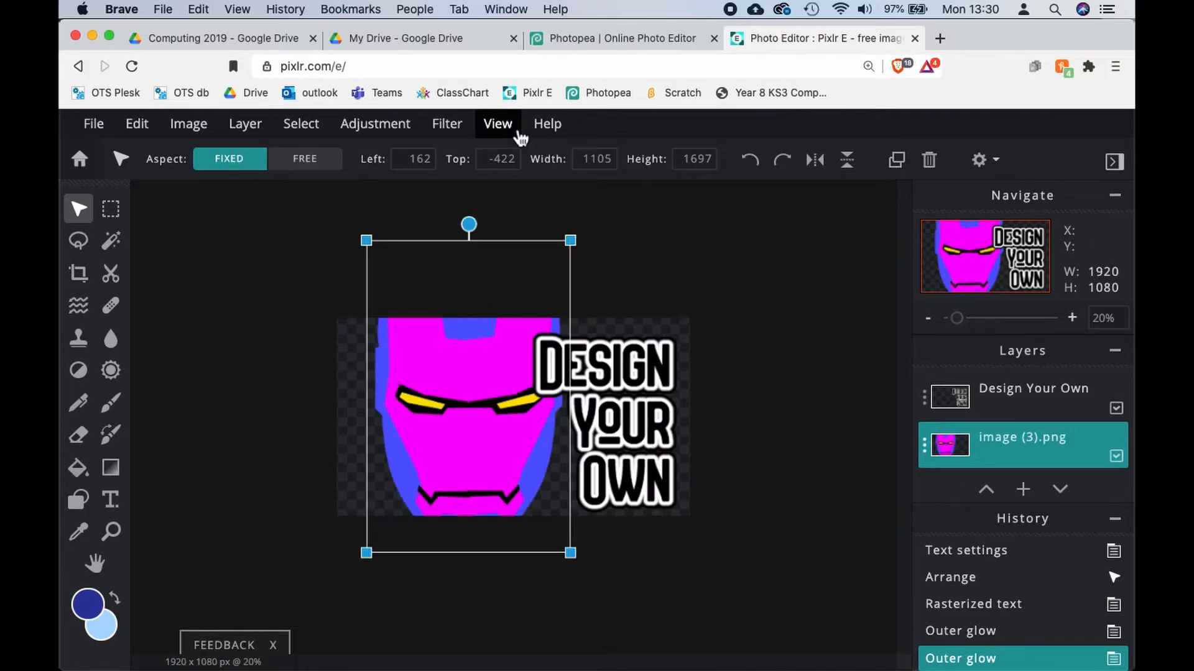
key("super+minus")
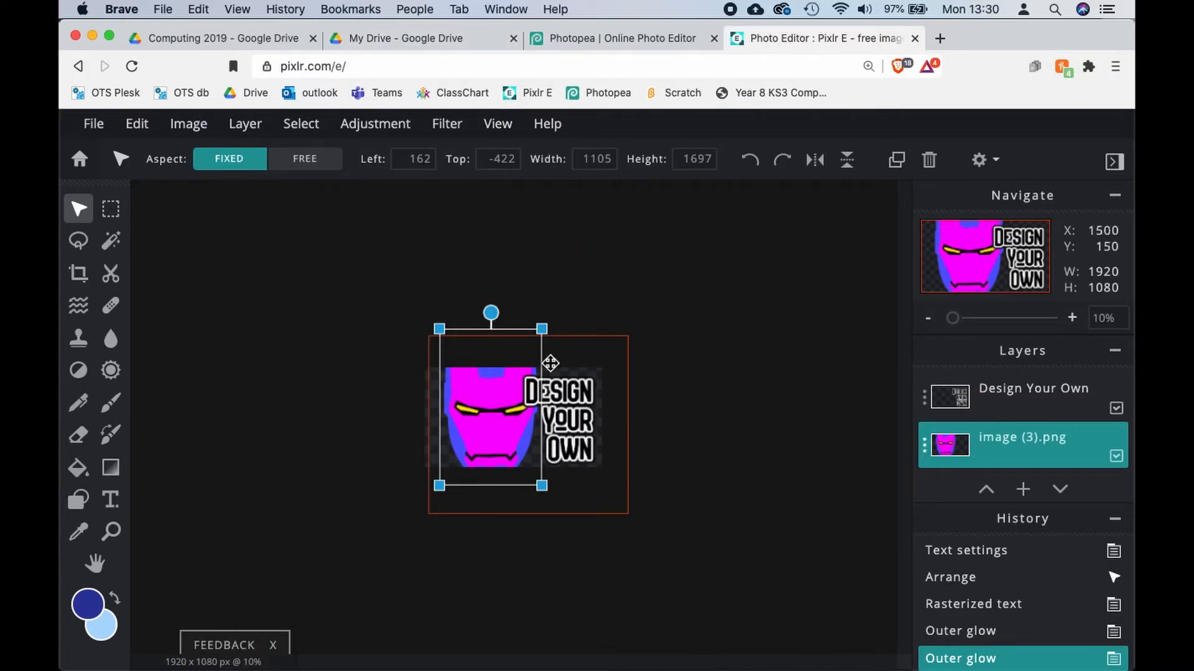
left_click(609, 278)
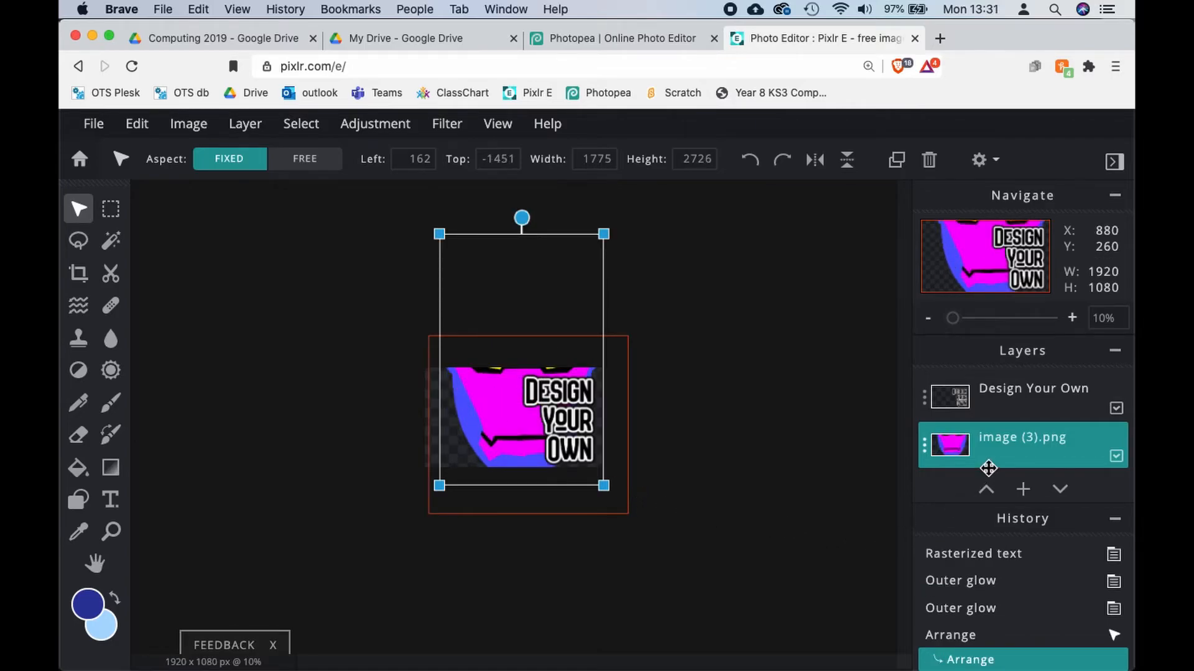
left_click(1002, 452)
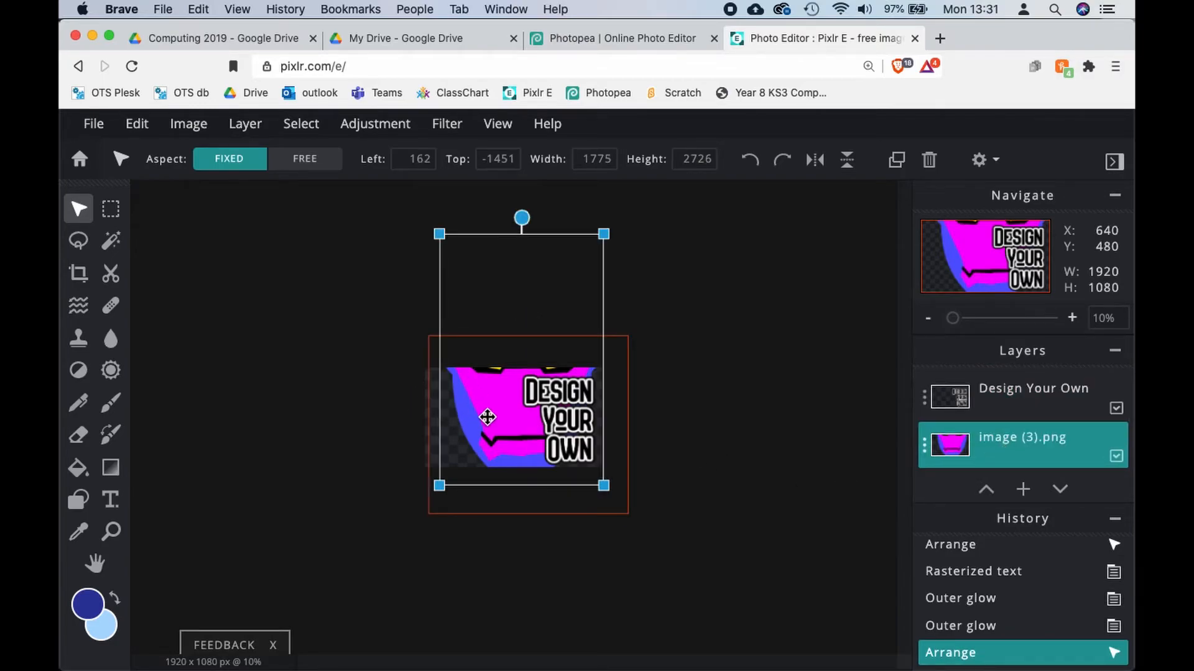
Step: With the text layer temporarily hidden, scale the mask to about 1545 x 2373 px and place it partly beyond the canvas's left edge
left_click(1116, 411)
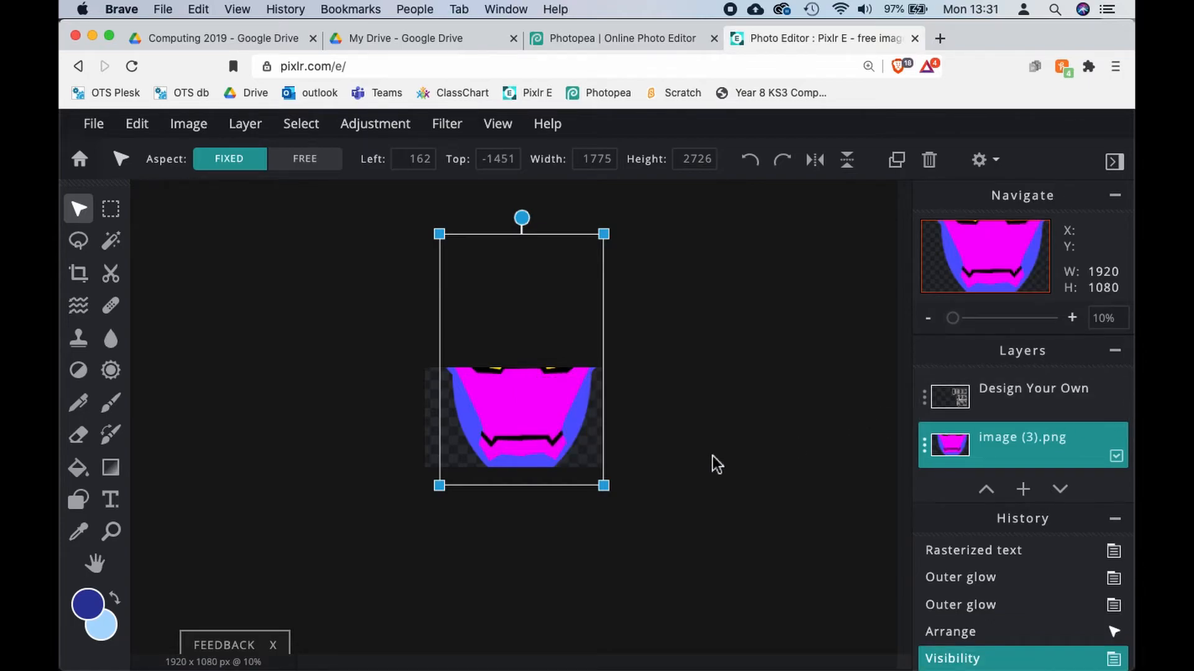
left_click_drag(527, 413, 475, 435)
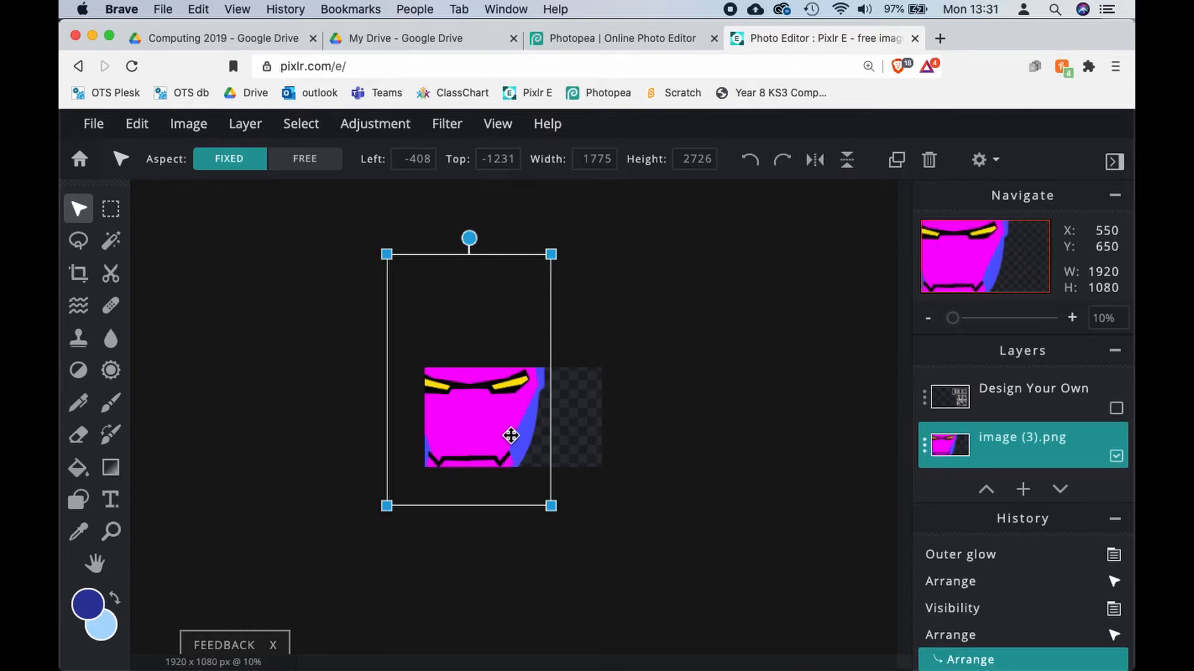
left_click_drag(552, 253, 529, 287)
left_click_drag(494, 435, 488, 425)
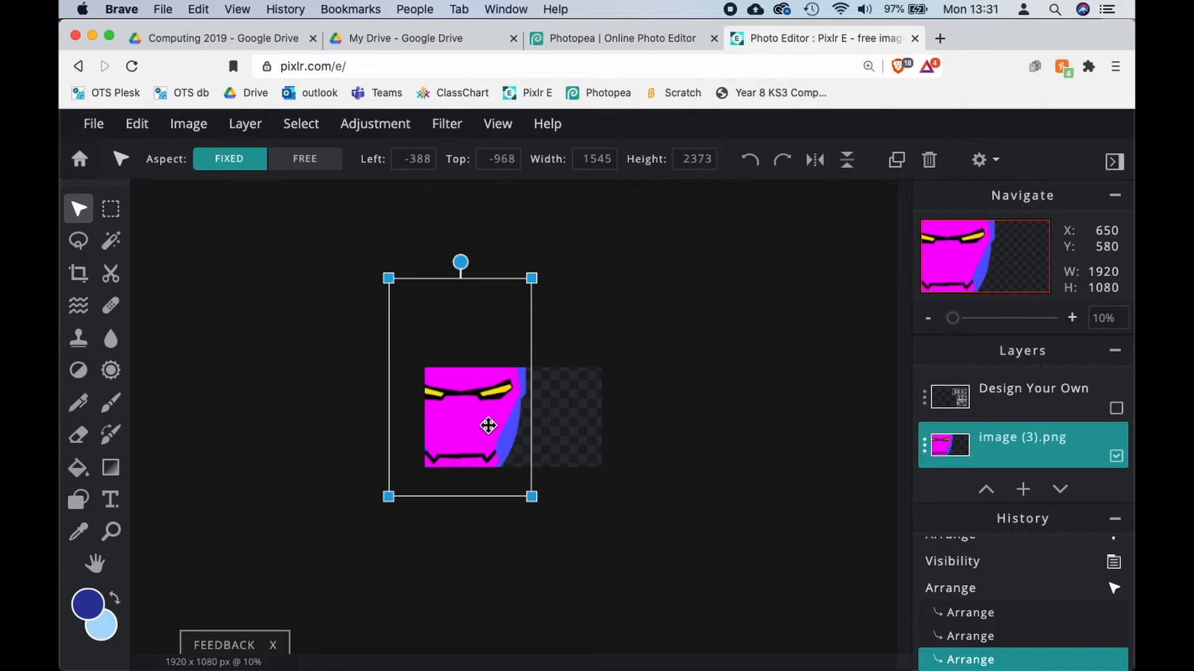
left_click(678, 550)
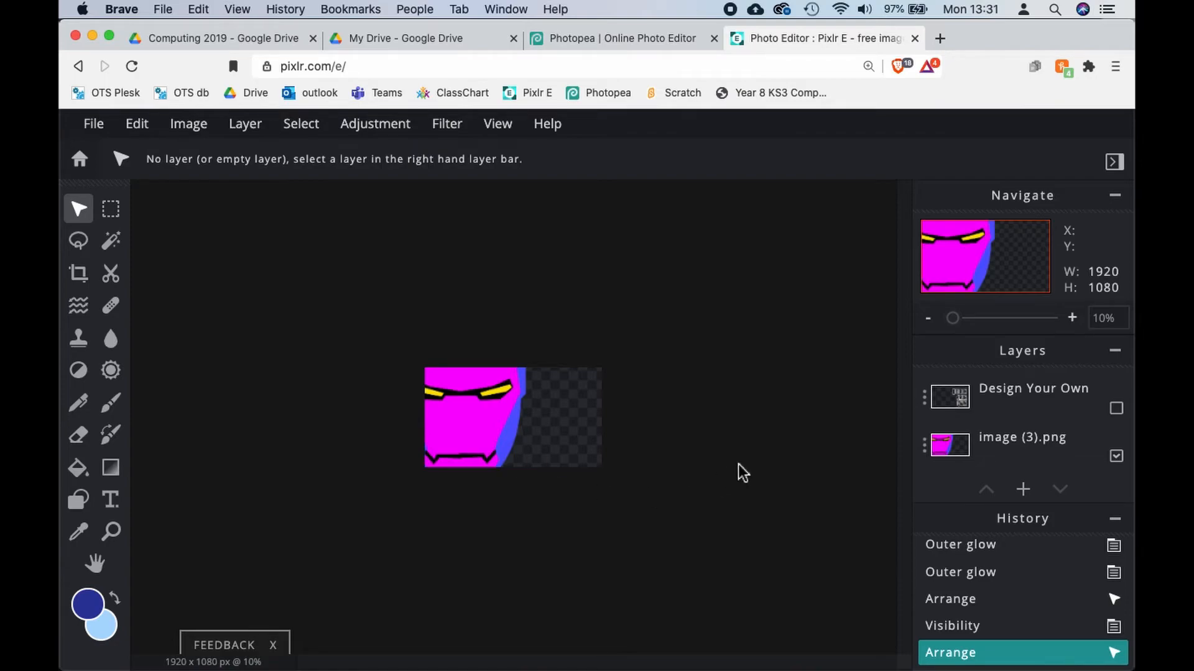
left_click(1118, 413)
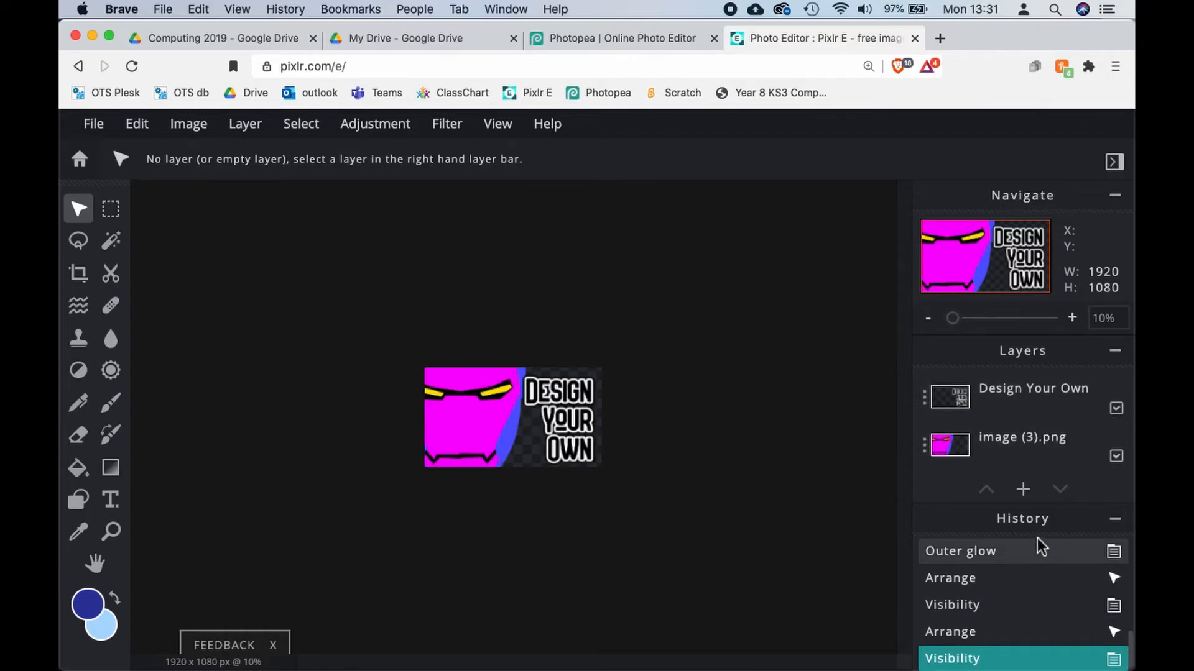
Step: Add an empty layer and move it to the bottom of the layer stack
scroll(1035, 460, "down", 1)
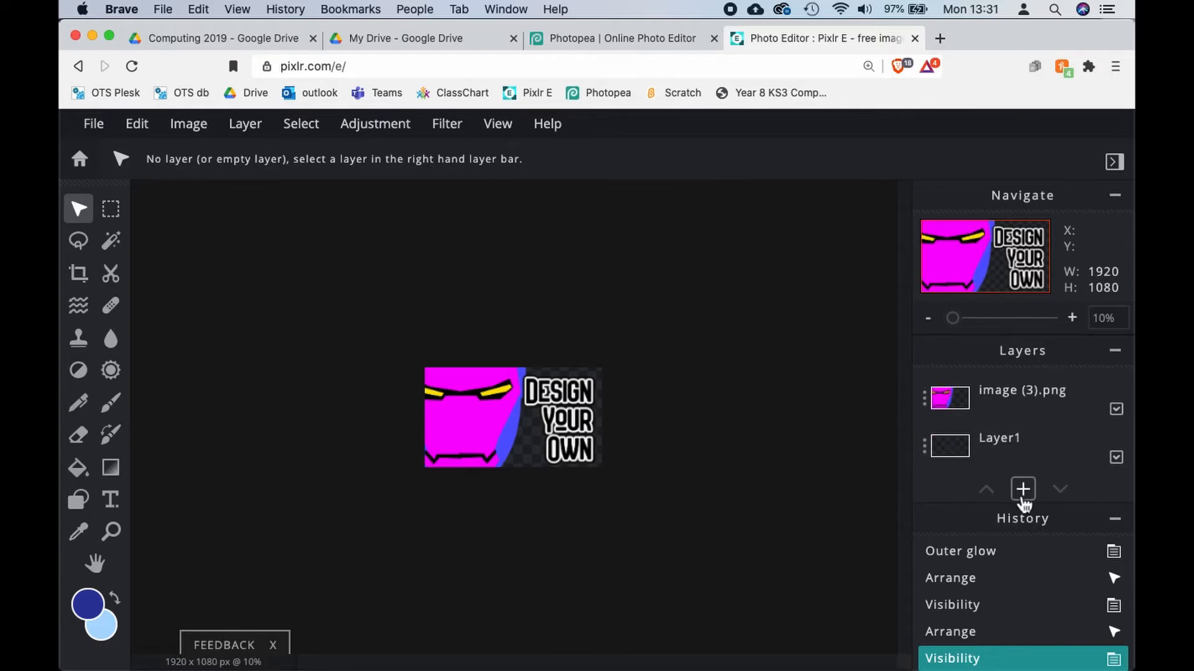
left_click(1023, 489)
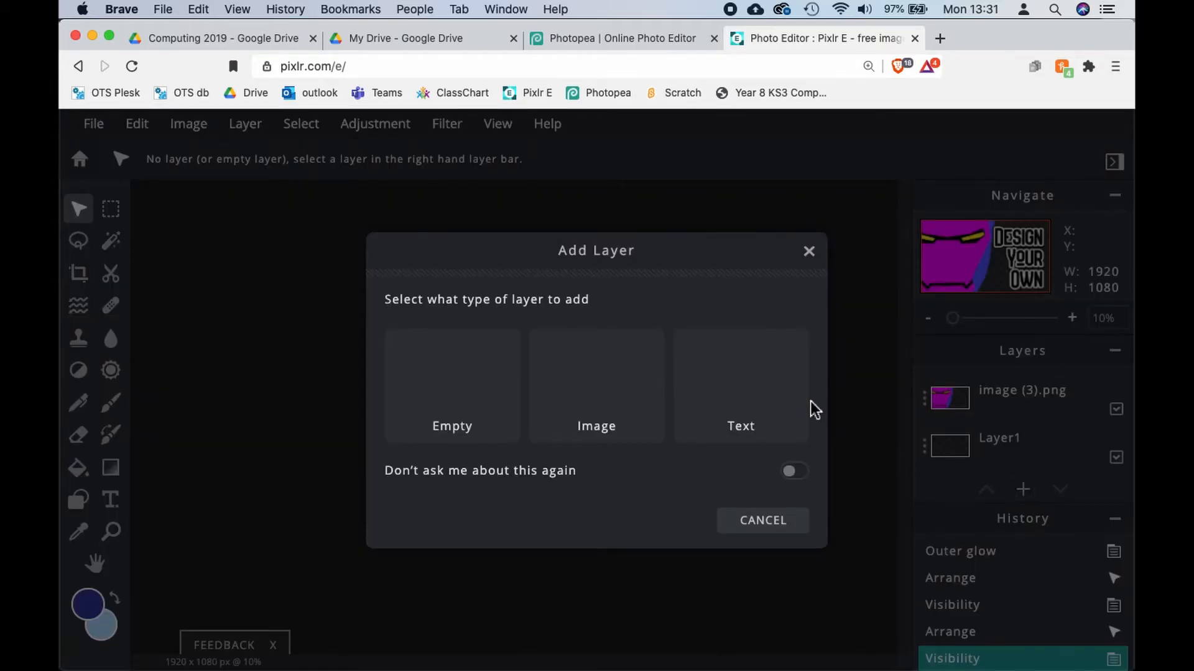
left_click(486, 424)
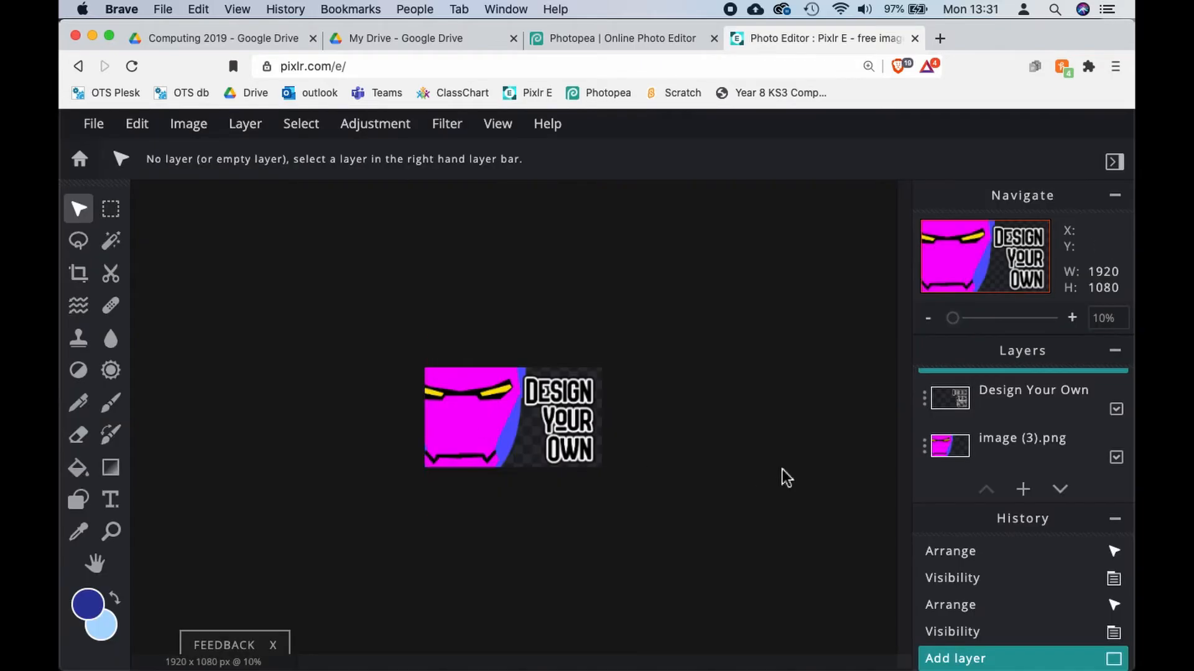
left_click(1060, 490)
left_click(1061, 491)
left_click(1061, 491)
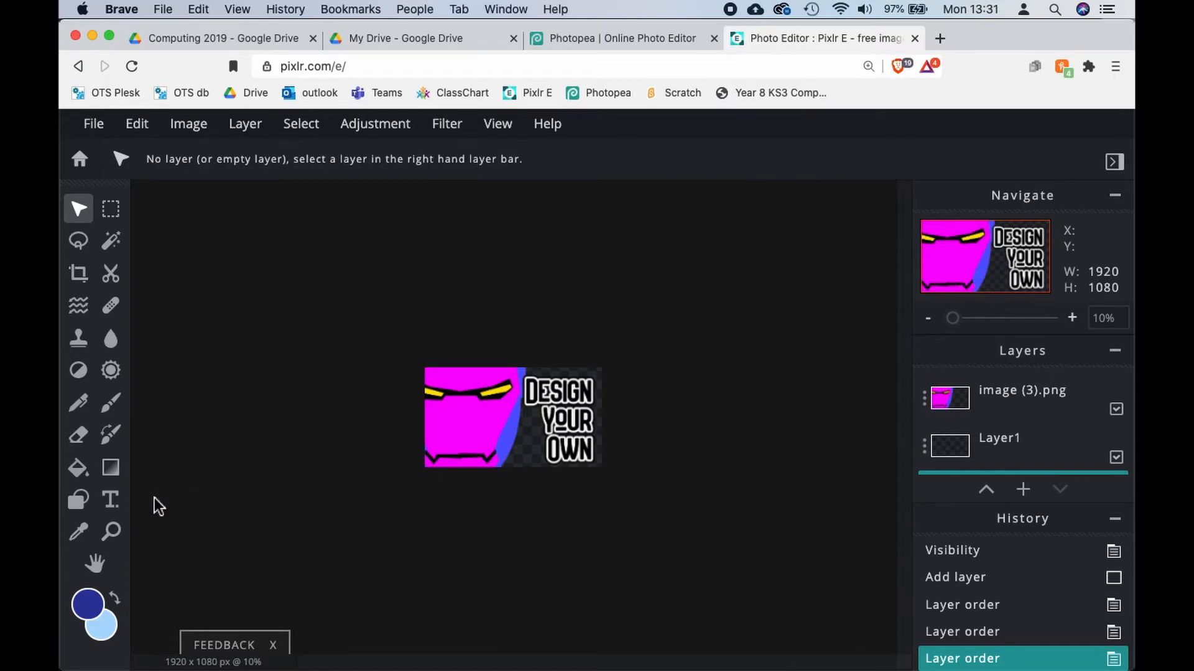
Step: Fill the new bottom layer with a linear gradient from dark blue at the canvas's bottom edge to light blue at its top edge
left_click(115, 479)
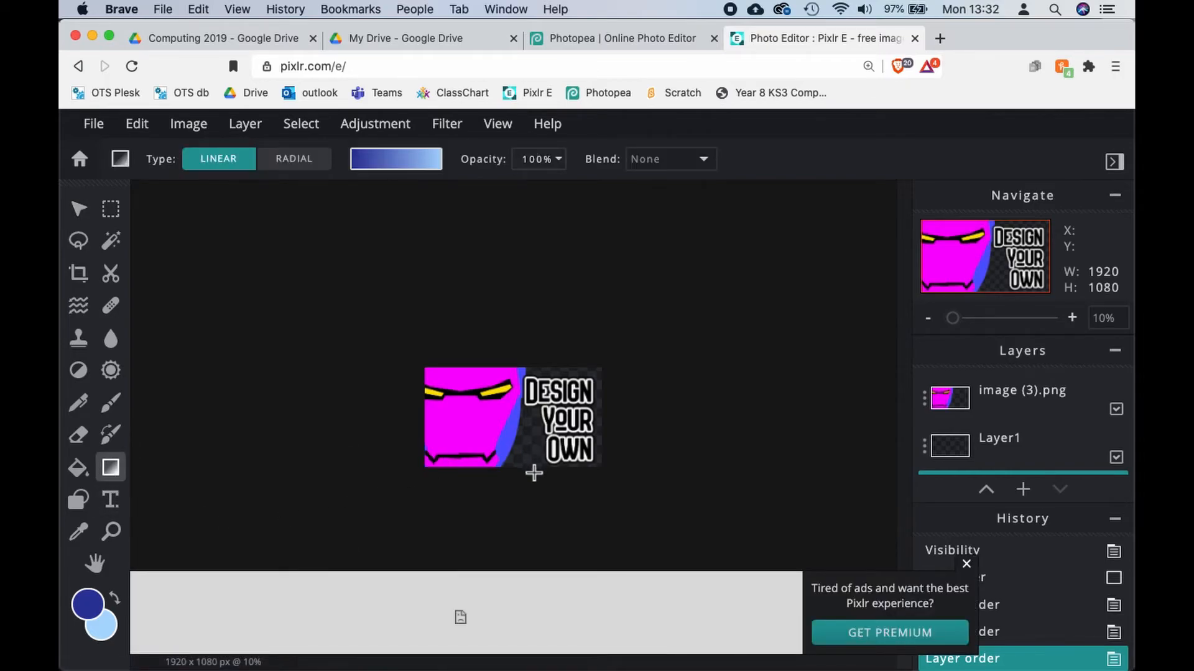
left_click_drag(530, 463, 537, 373)
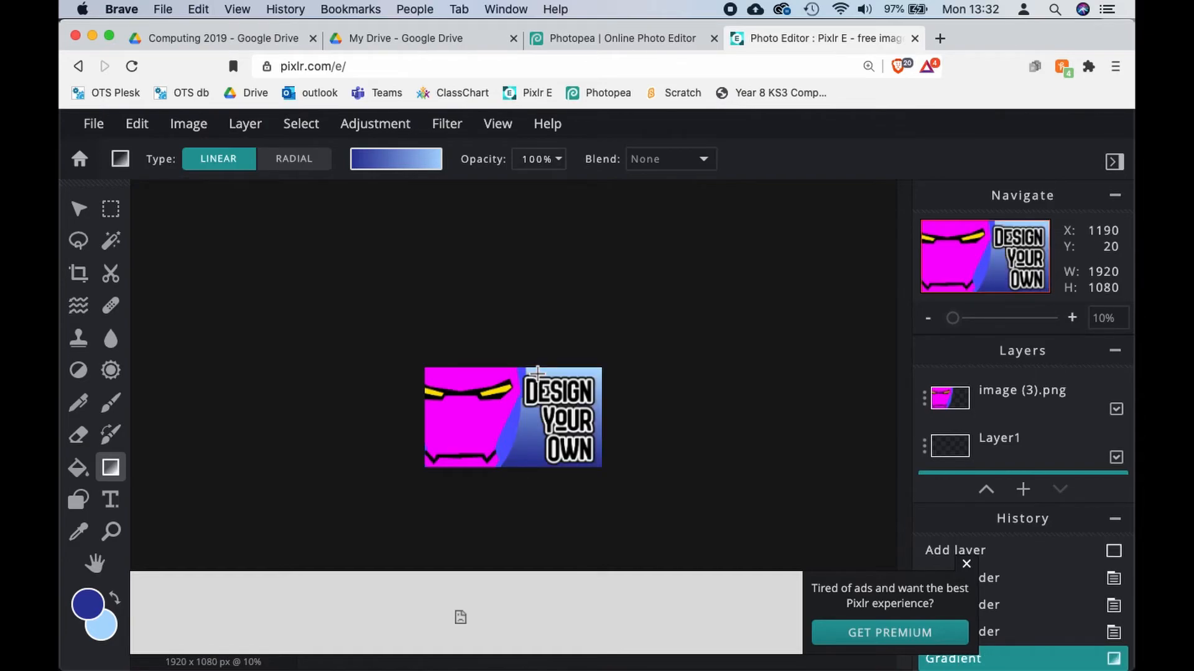
key("super+z")
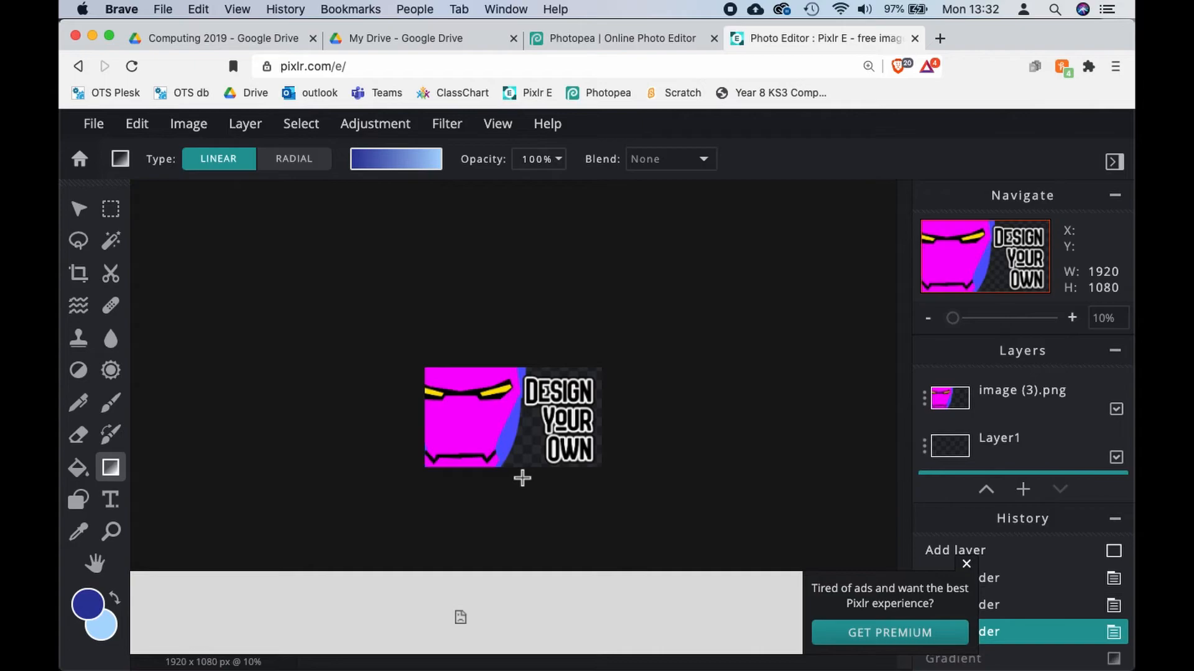
left_click_drag(521, 475, 522, 365)
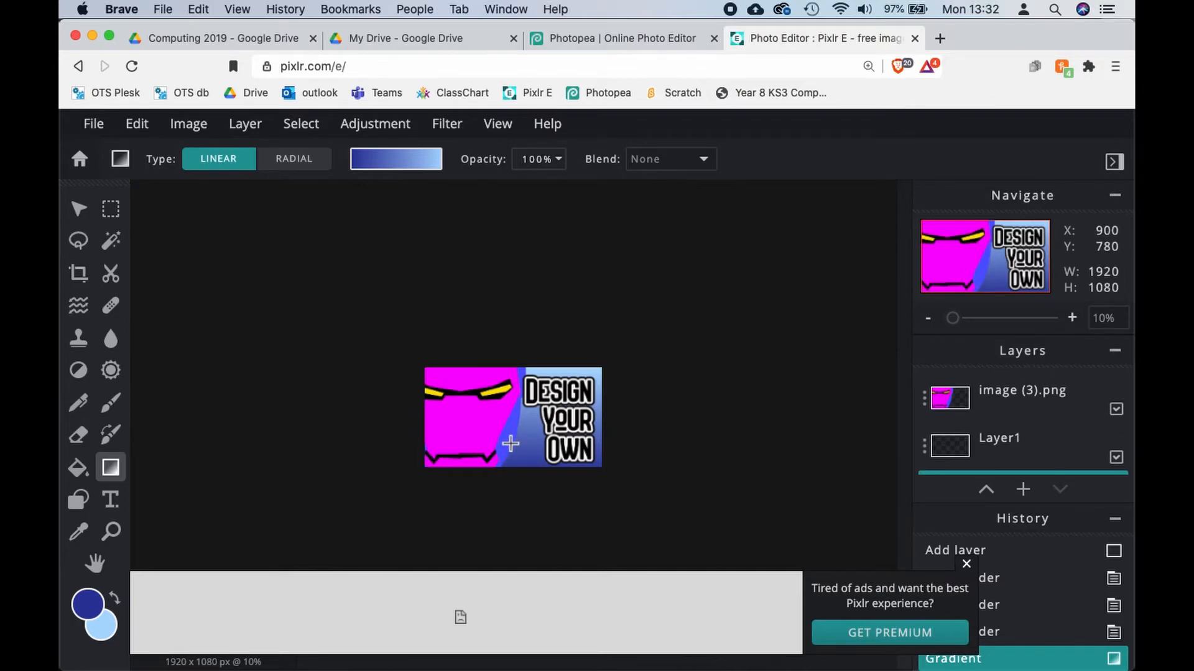
Step: Apply a white outer glow to the mask layer image (3).png with size 15 px, feather 50% and opacity 100%
scroll(1015, 434, "up", 2)
left_click(1022, 440)
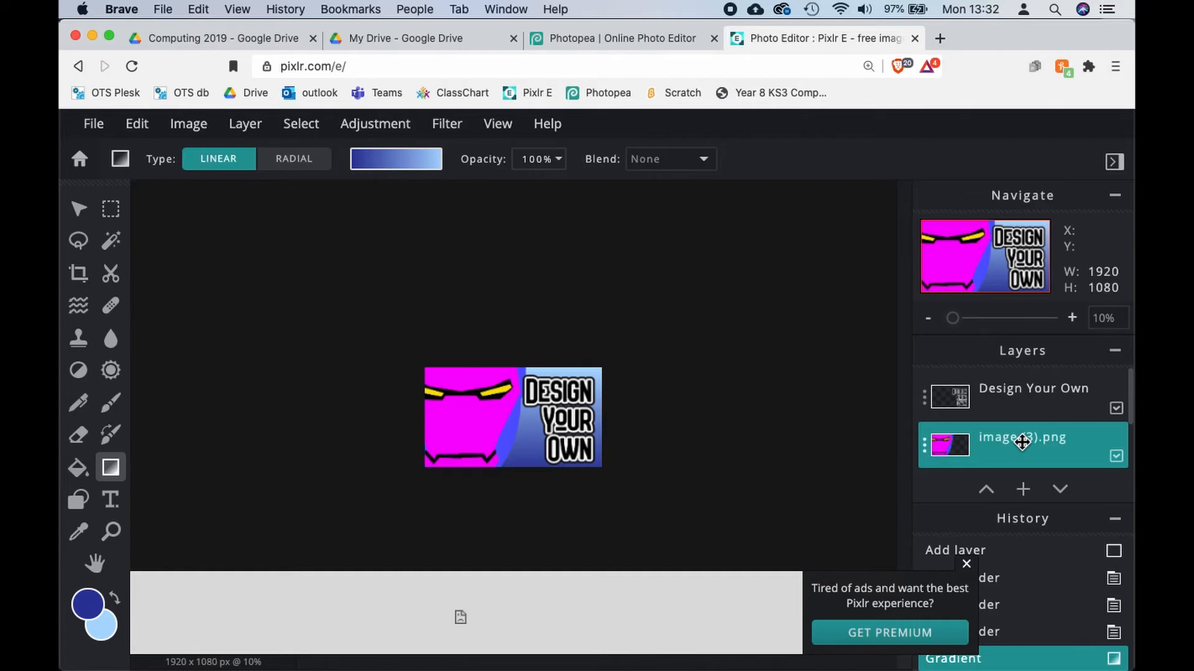
left_click(456, 127)
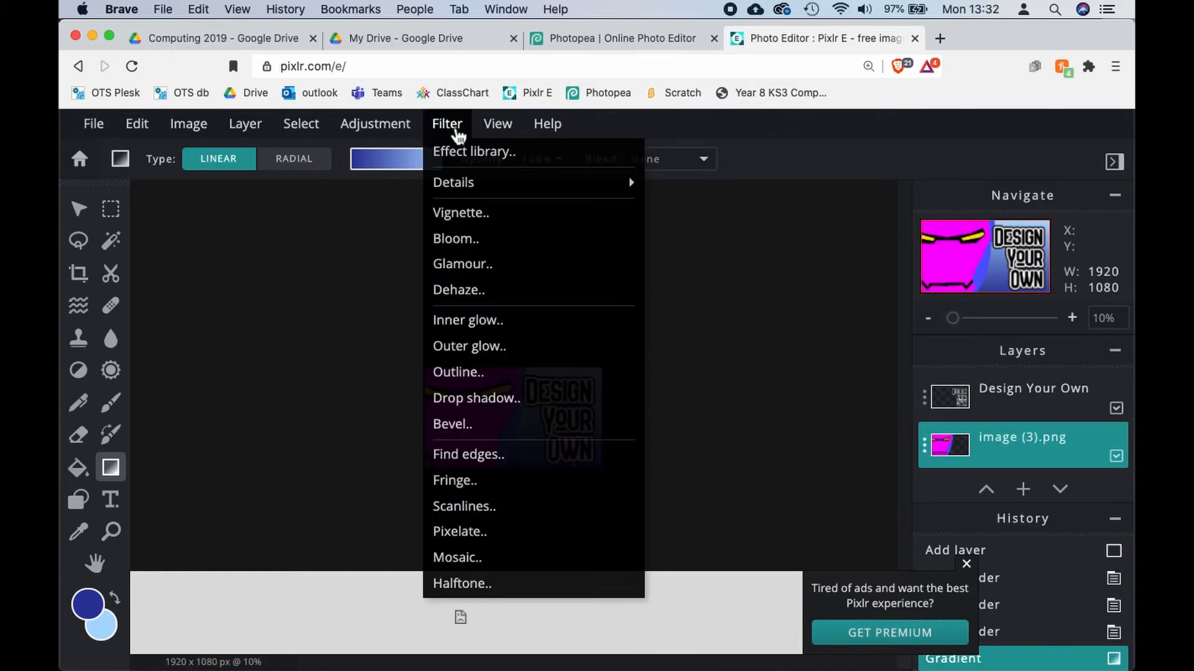
left_click(497, 356)
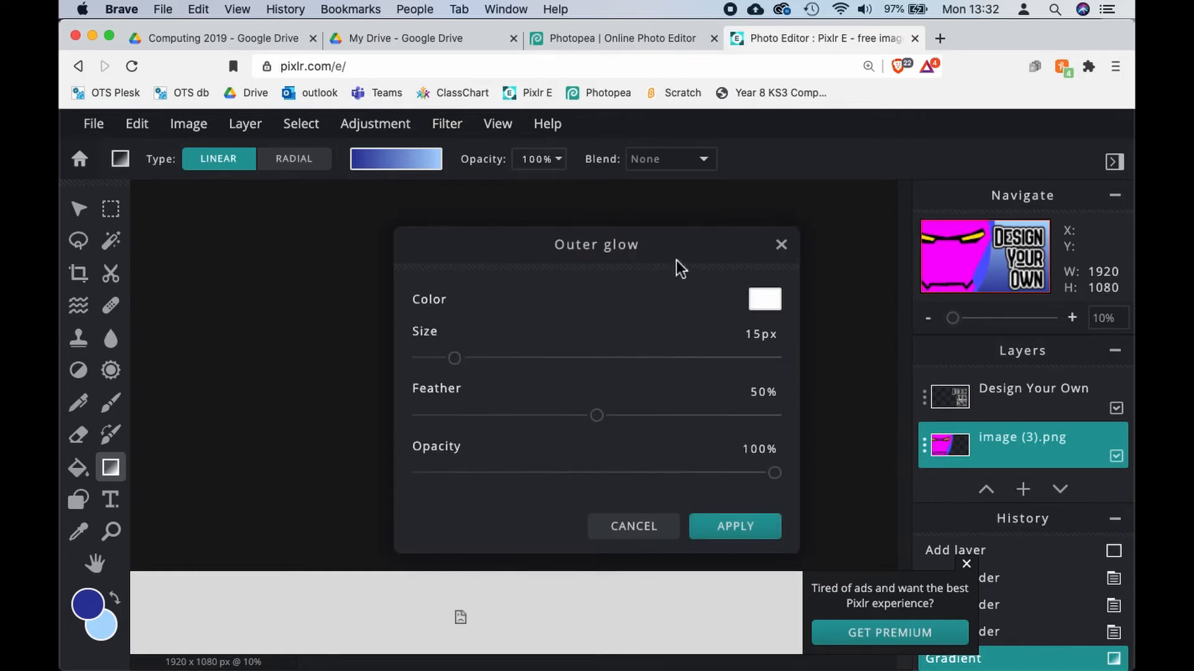
left_click_drag(677, 253, 952, 239)
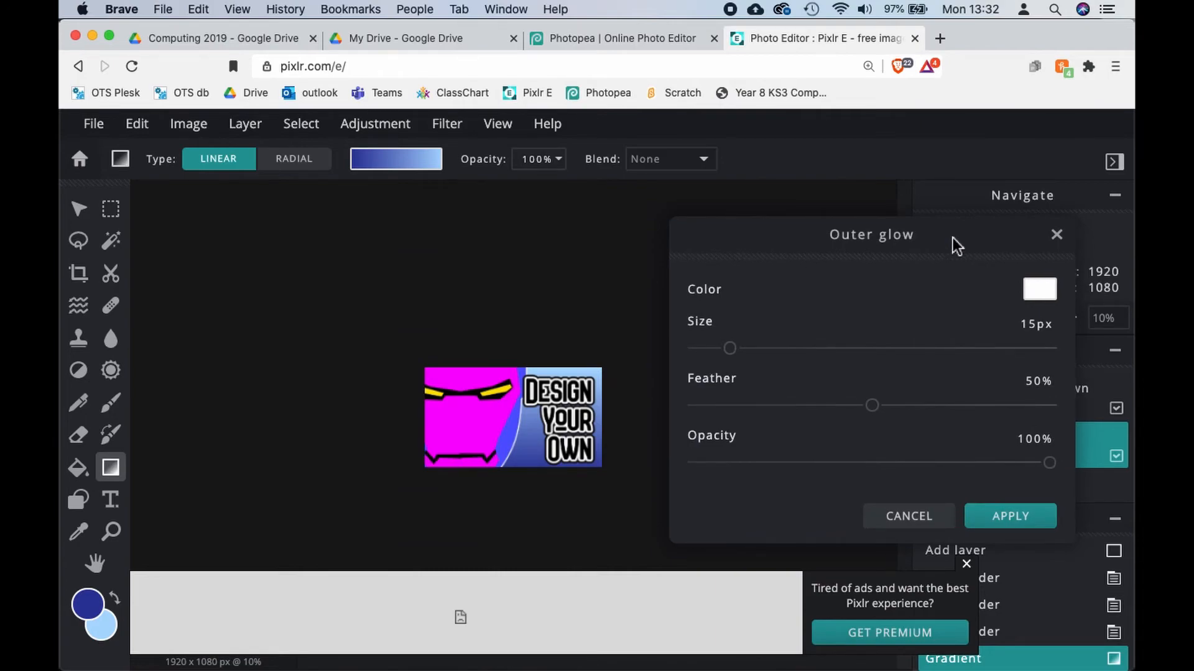
left_click(1014, 514)
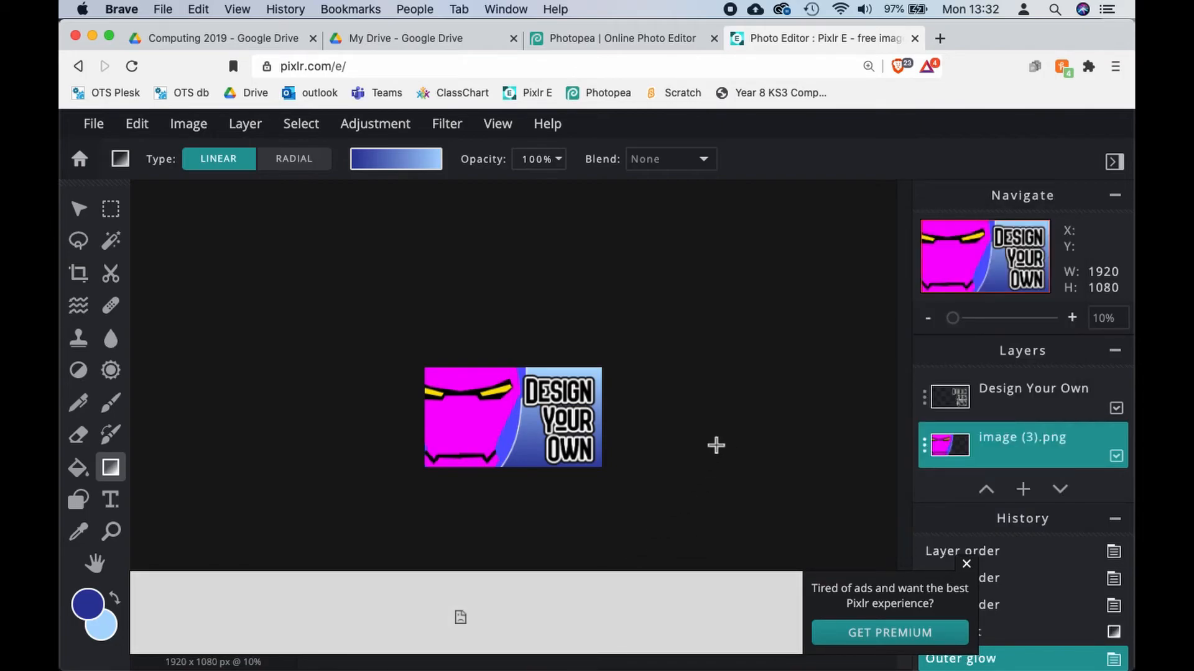
Step: Change the secondary colour swatch to the more saturated blue #54ADFA
left_click(103, 625)
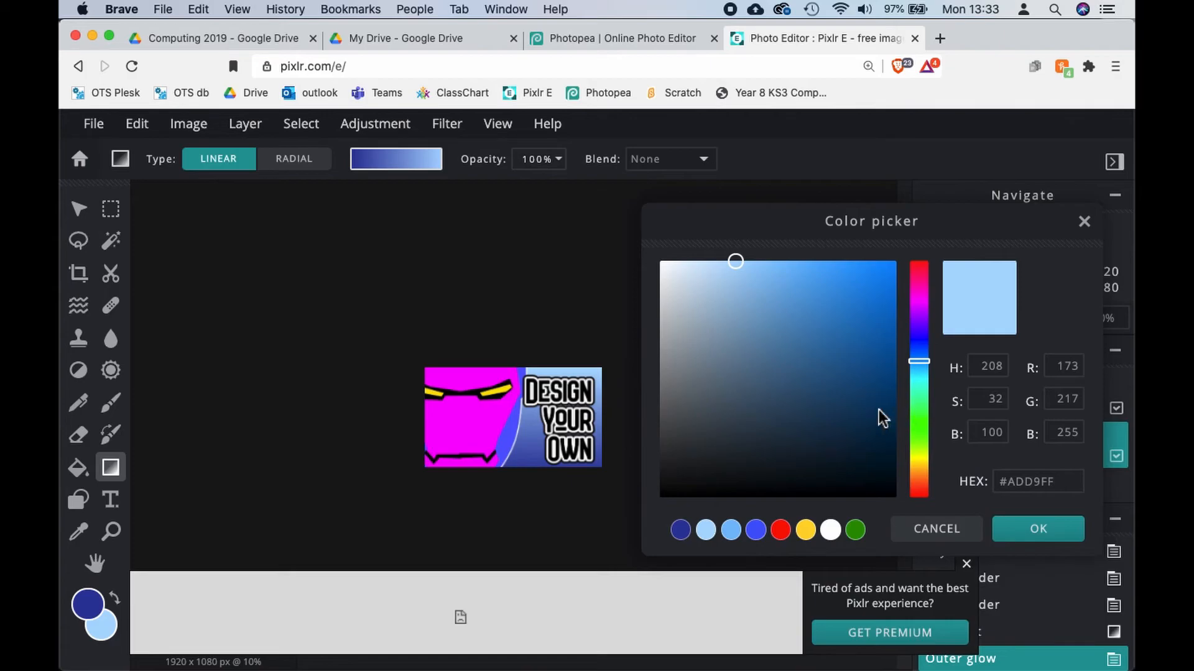
left_click(816, 266)
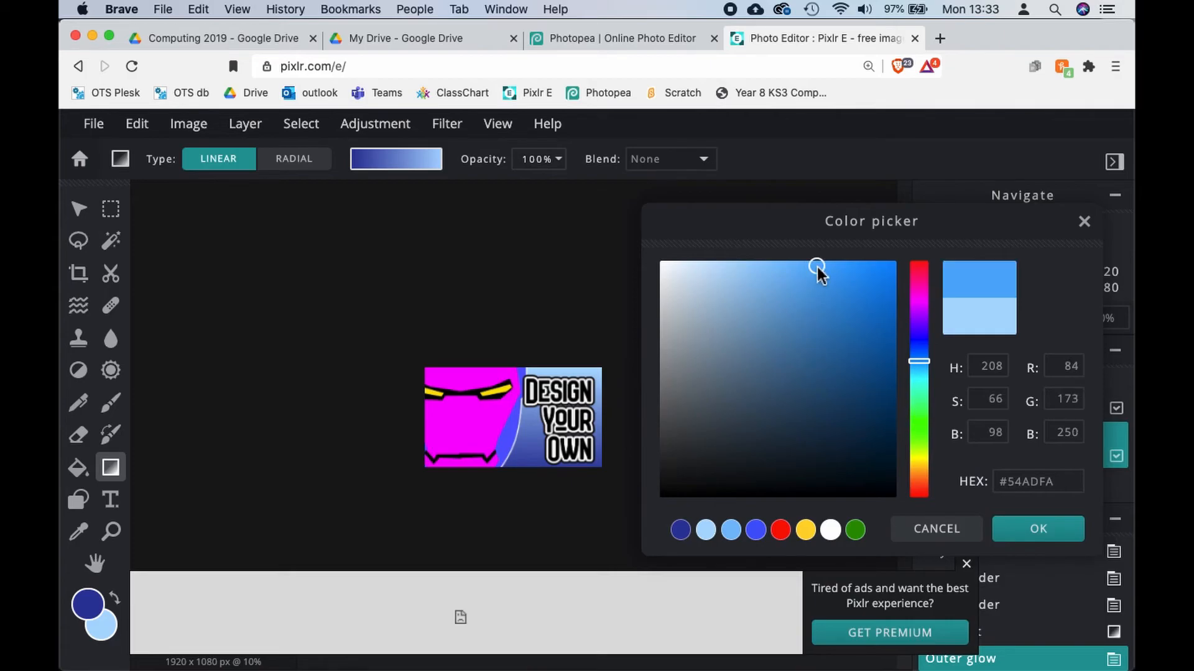
left_click(1044, 536)
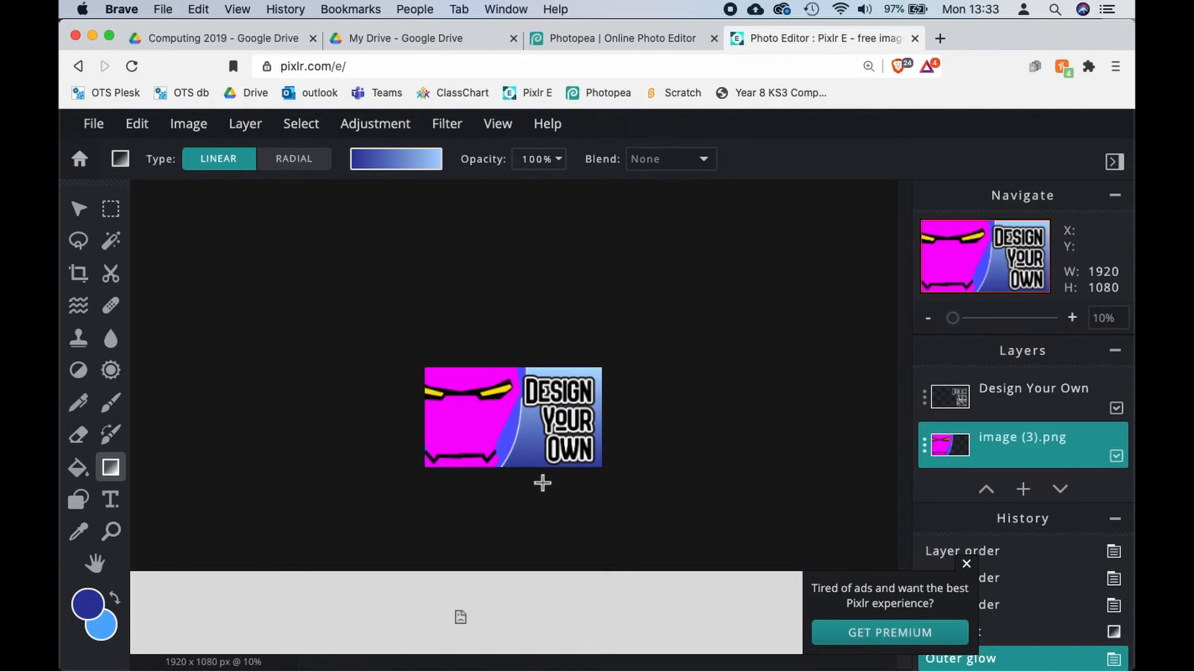
Step: Redraw the linear gradient on the bottom layer, Layer 4, running from the canvas's lower part up past its top edge, so dark blue dominates
scroll(1010, 450, "down", 2)
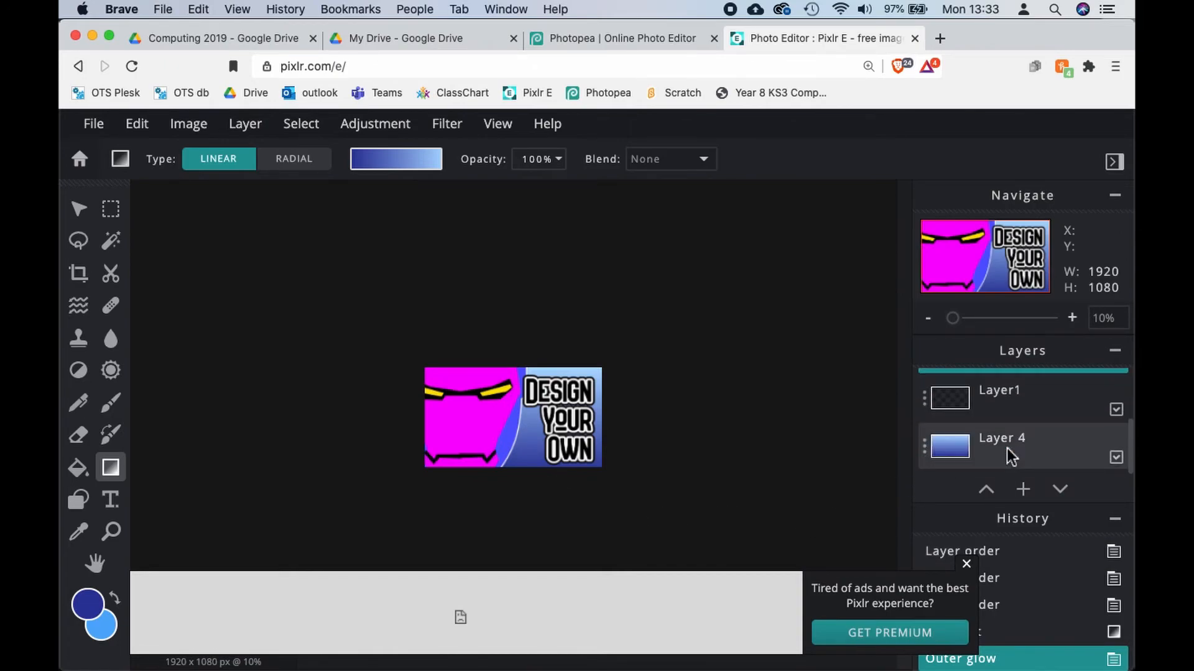
left_click(1009, 457)
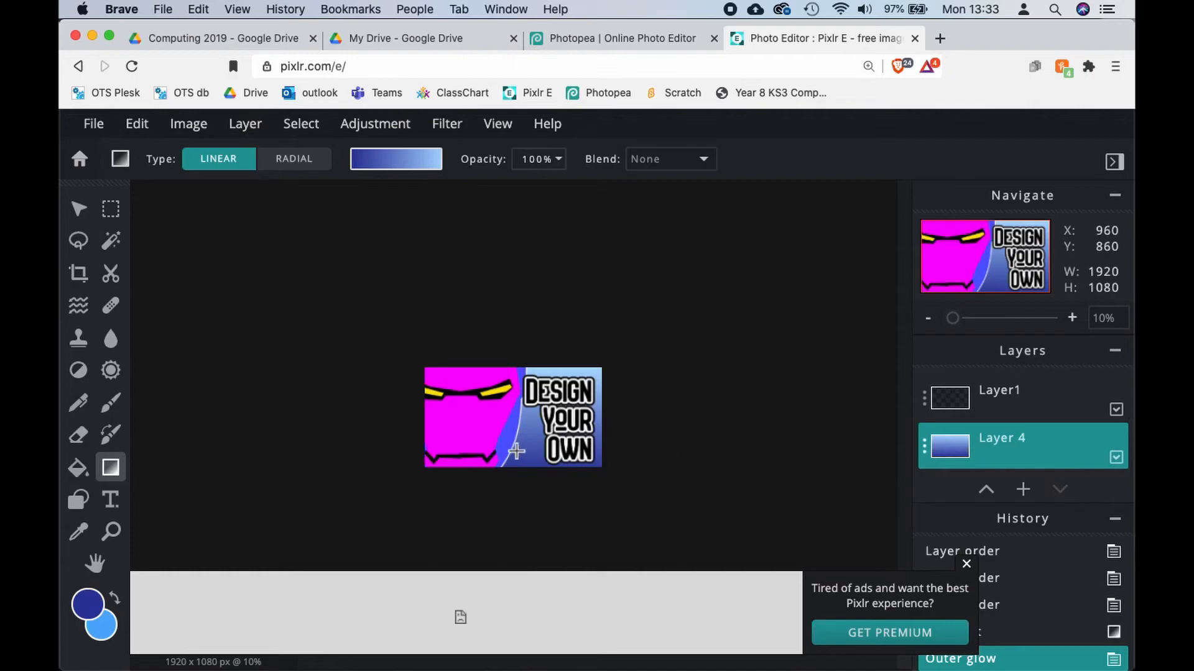
left_click_drag(524, 457, 529, 379)
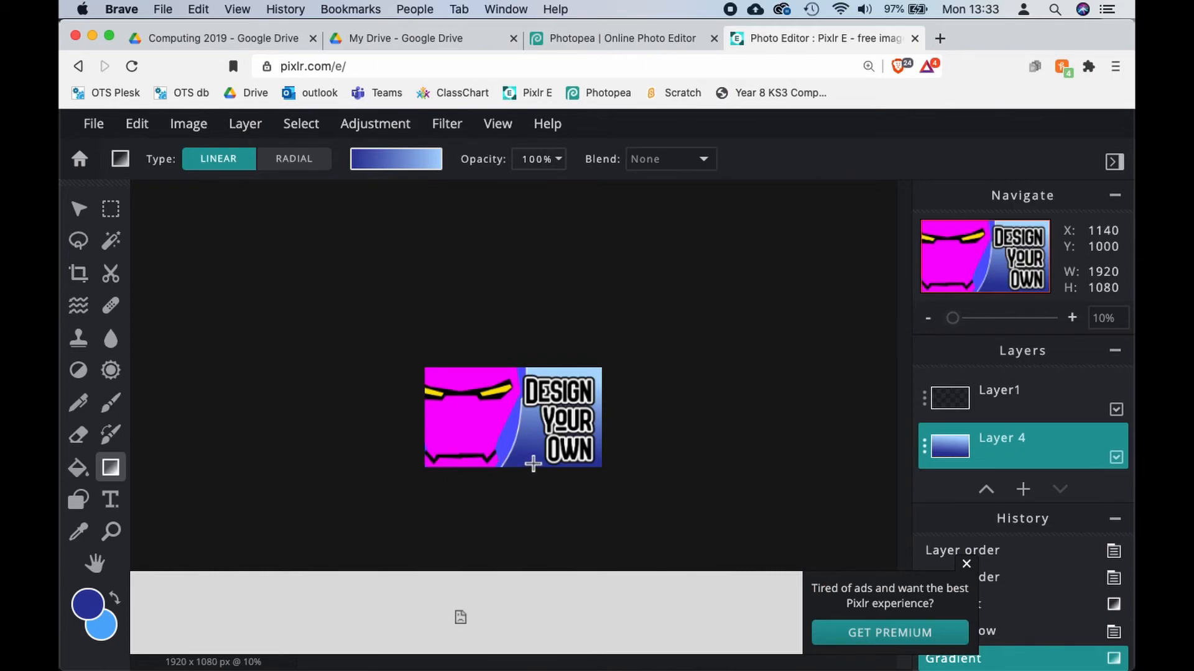
left_click_drag(531, 437, 530, 349)
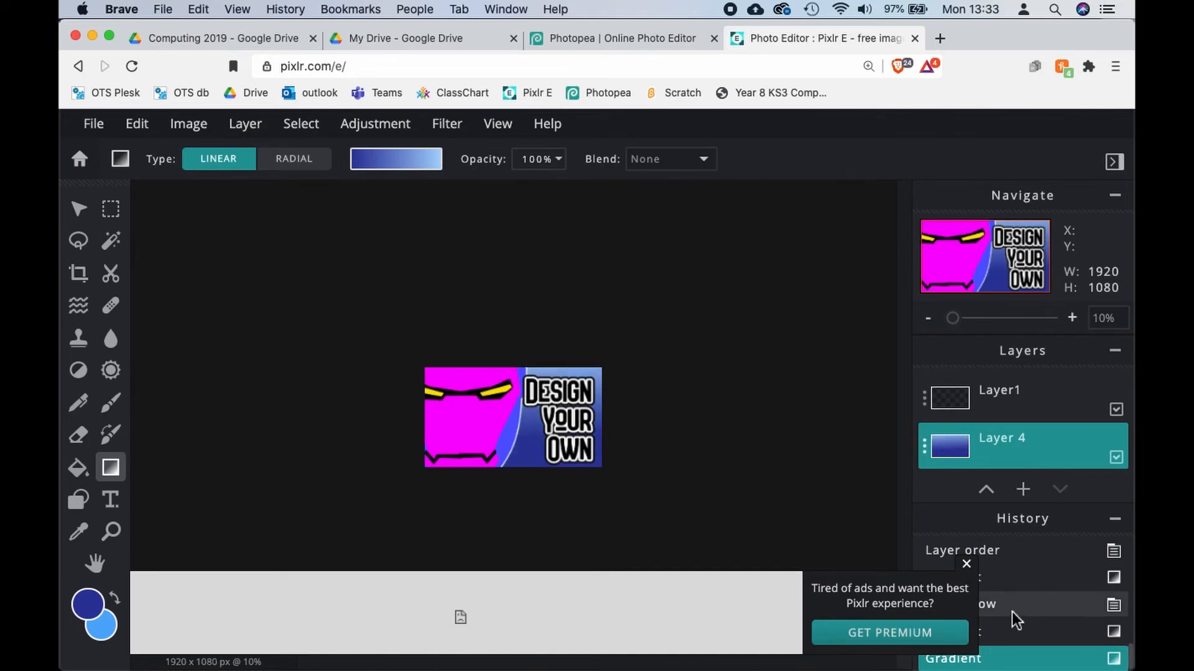
Step: Dismiss the premium ad and download the thumbnail as iron-man-thumb.jpg at 90% quality and 1920 x 1080 px
left_click(966, 565)
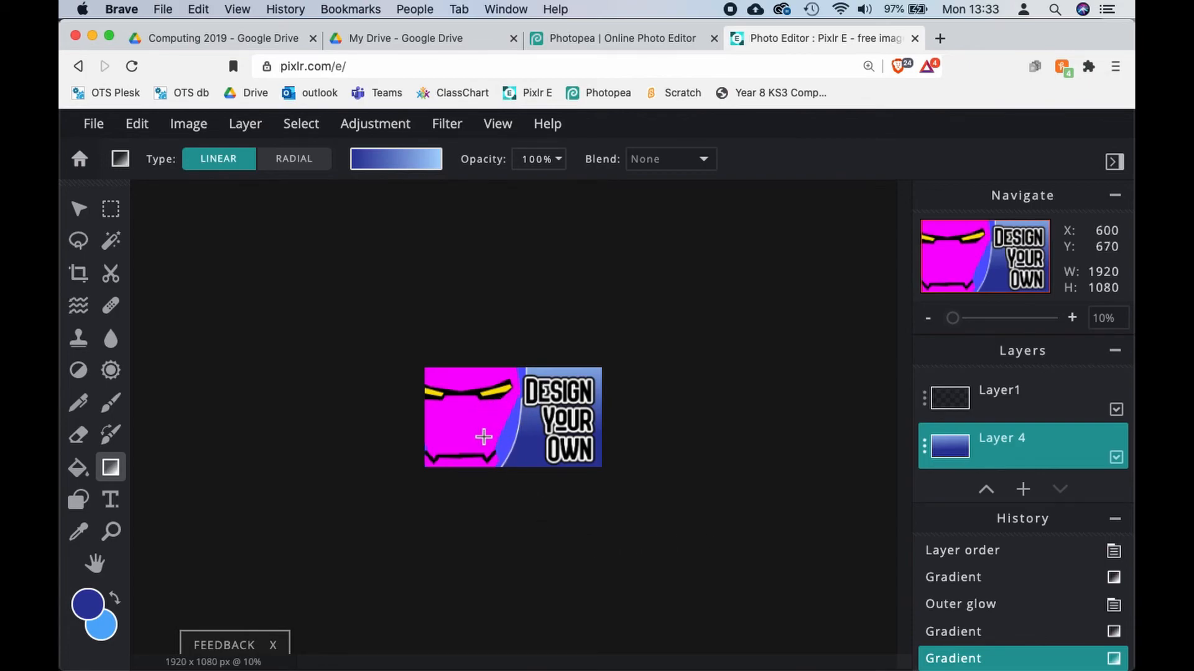
left_click(99, 129)
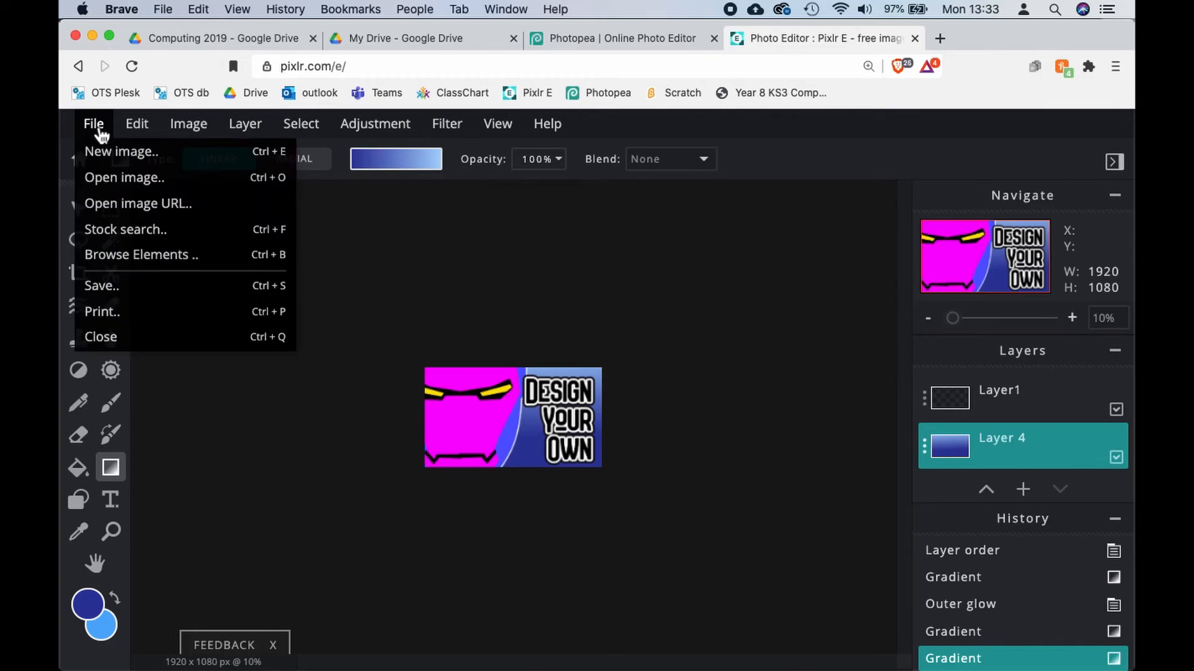
left_click(125, 286)
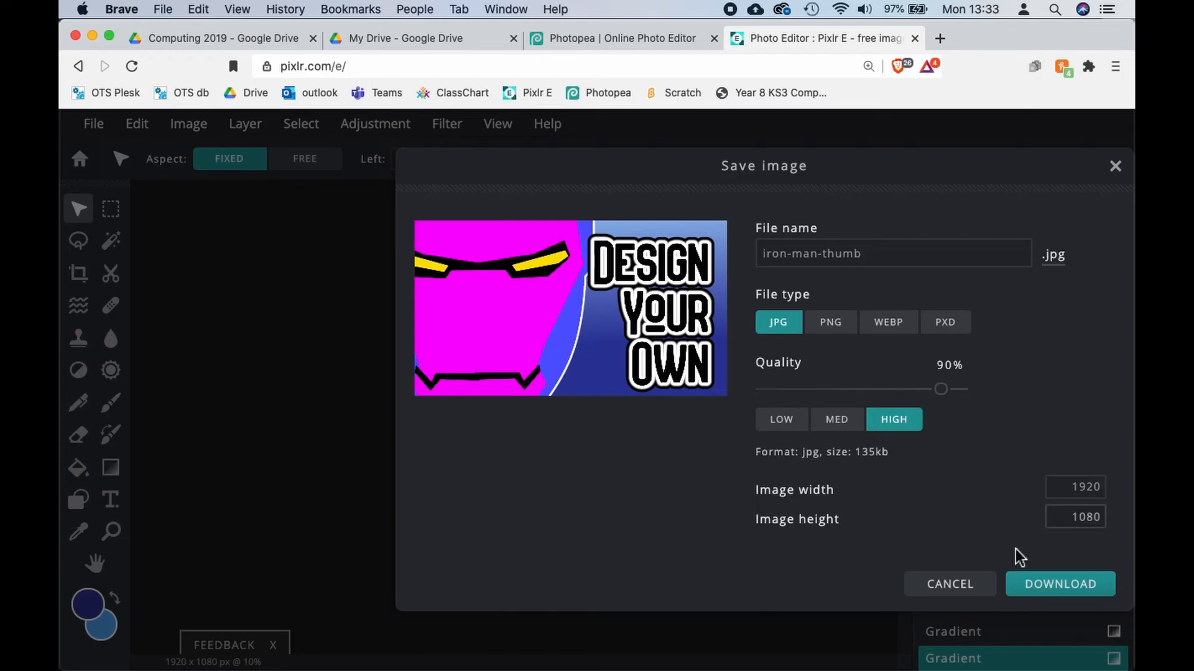
left_click(1013, 582)
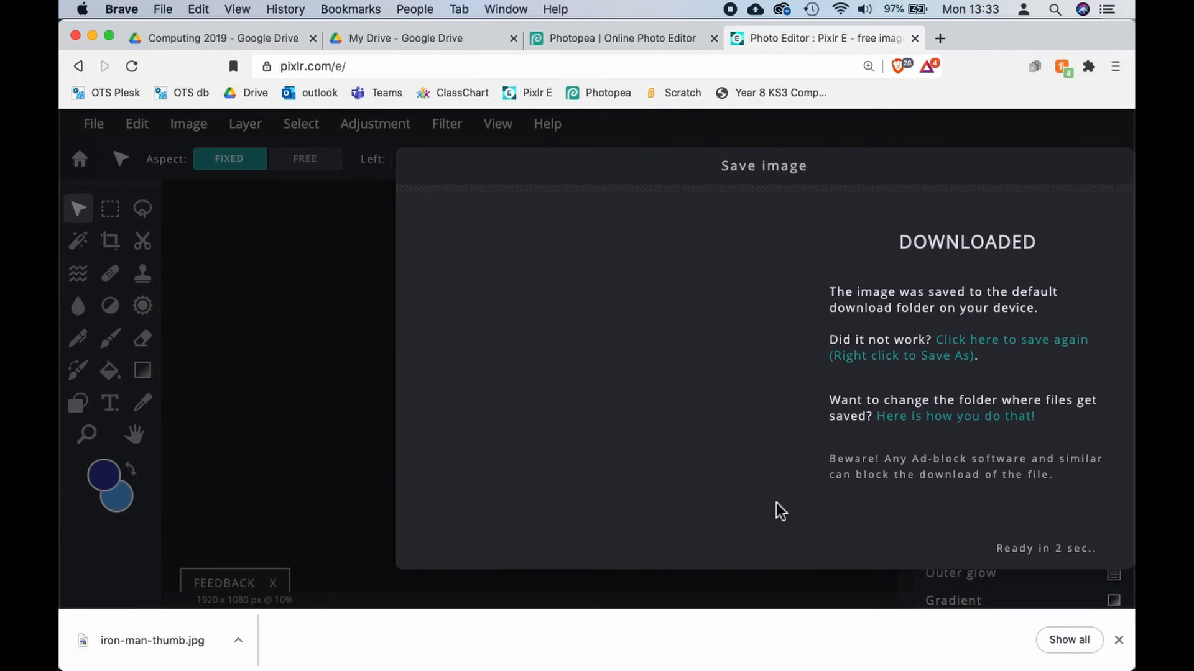
key("Escape")
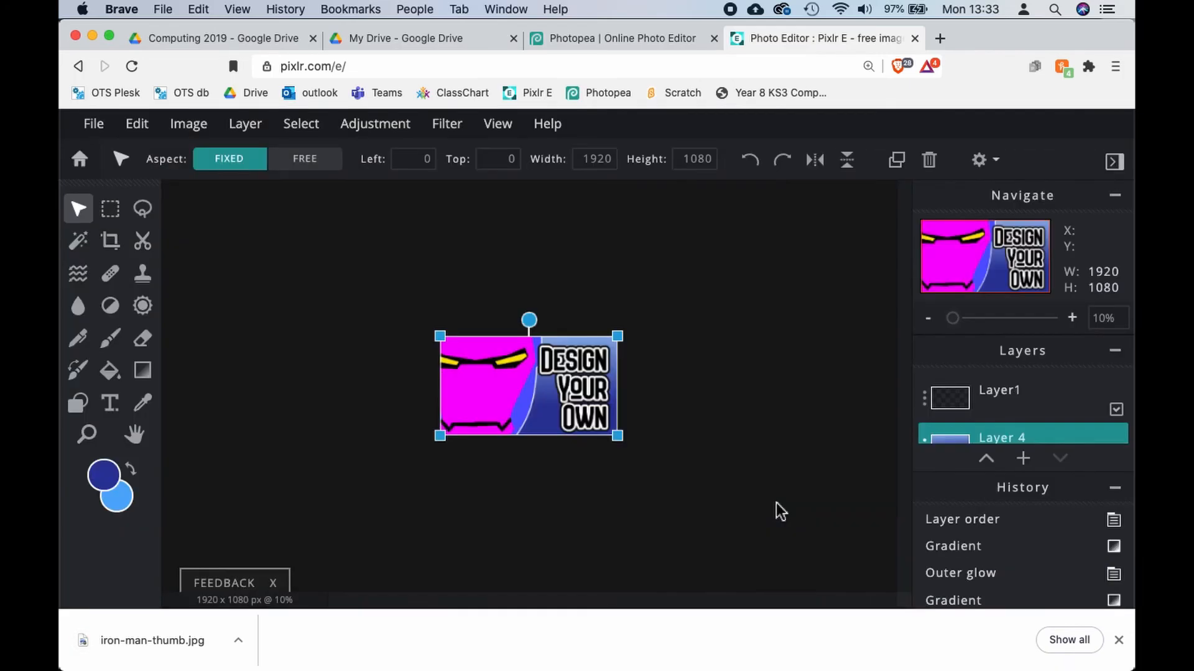
Step: Download an editable layered copy of the thumbnail in PXD format as iron-man-thumb.pxd
key("super+s")
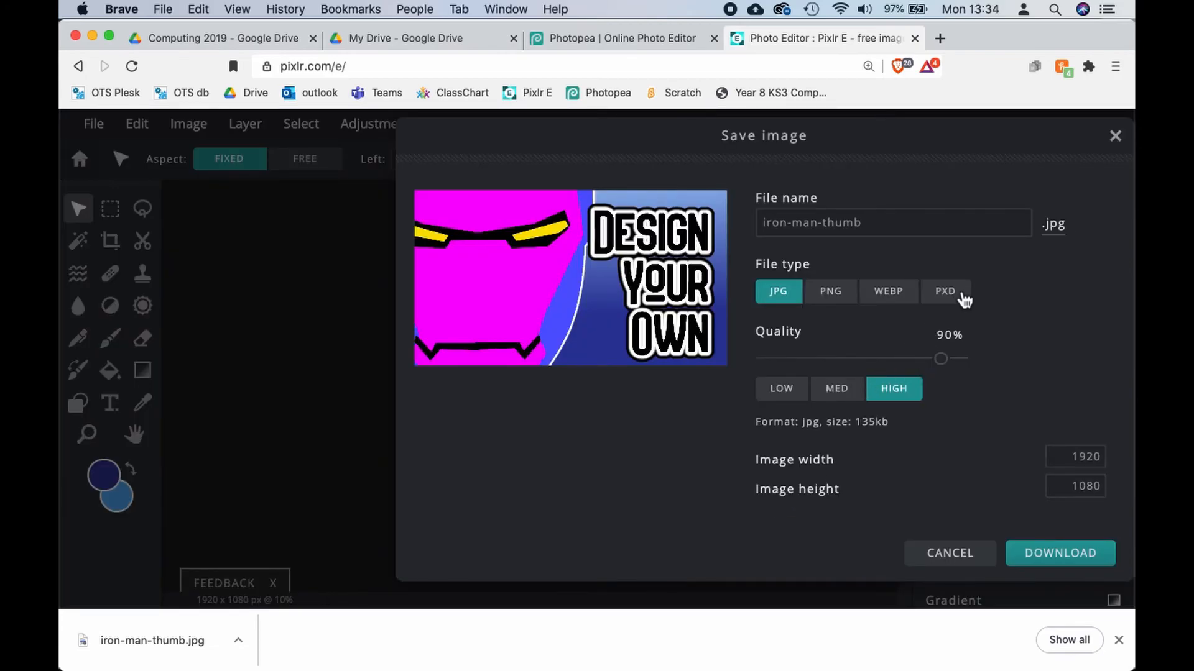
left_click(964, 298)
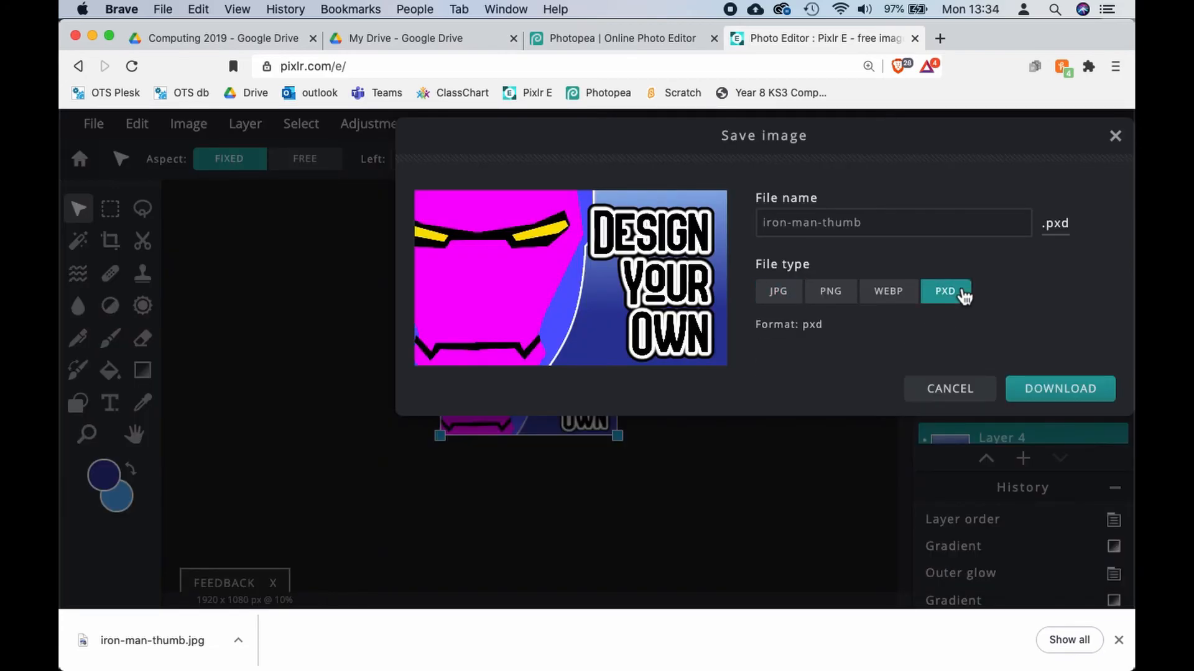
left_click(1057, 391)
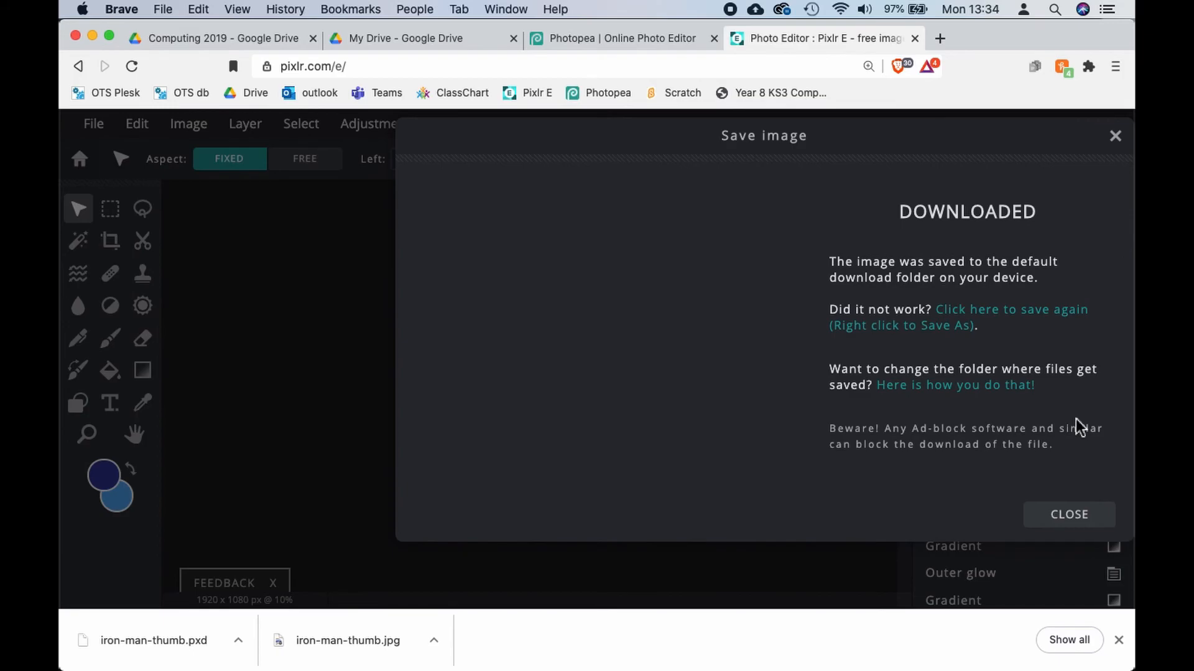
key("Escape")
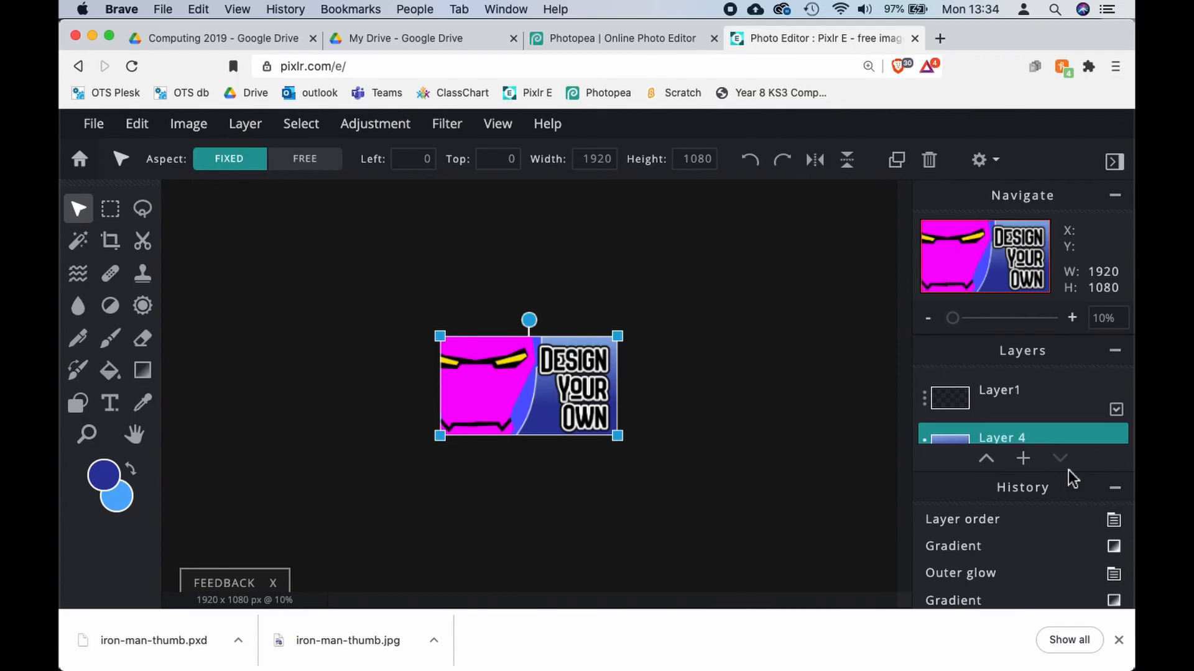
key("super+equal")
key("super+equal")
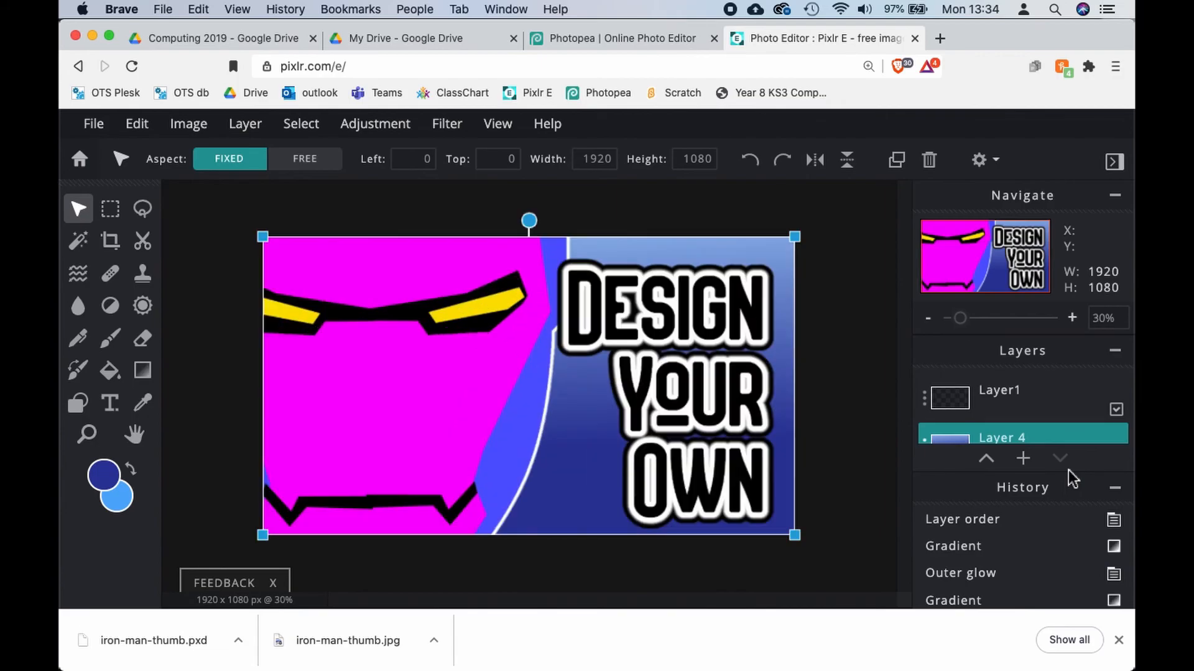